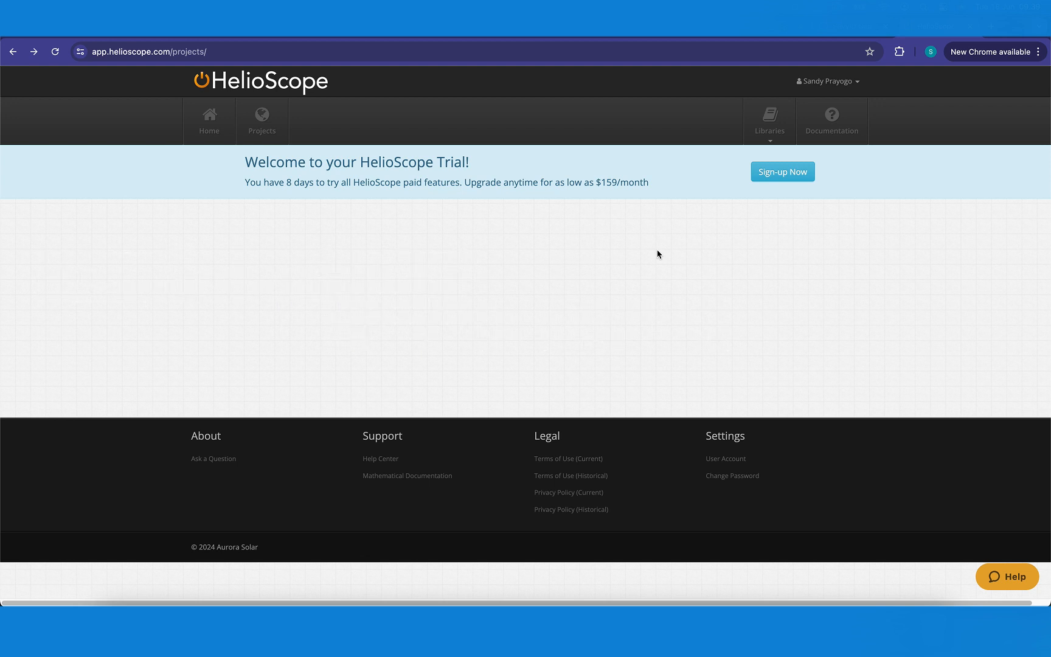
Step: Start a new project named "Workshop TD" and fill in its address with the saved street address in Cimanggis
left_click(212, 130)
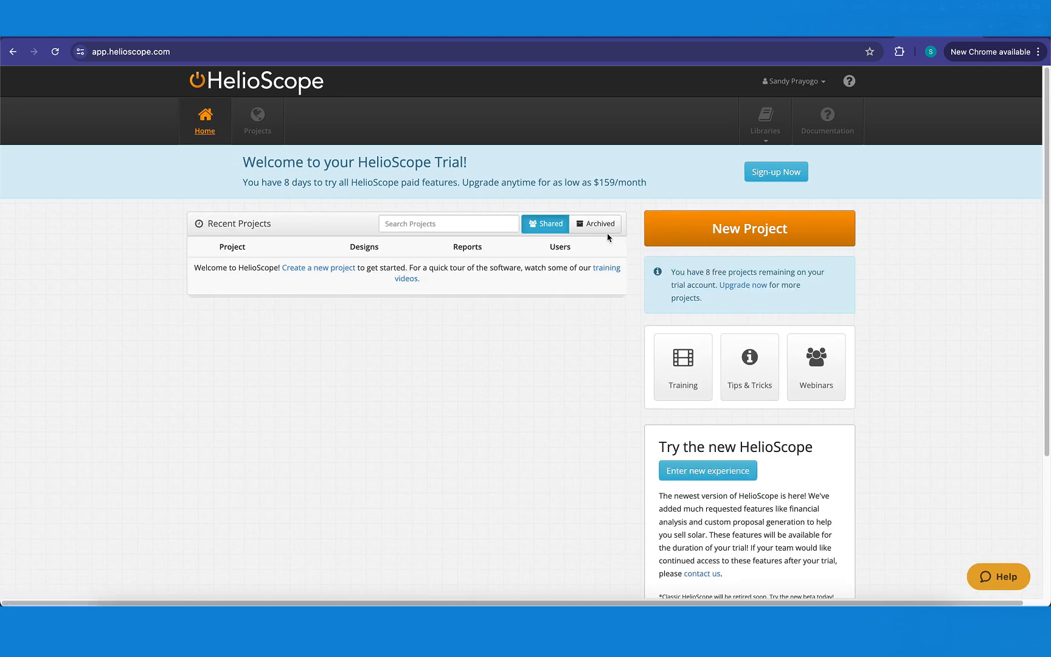
left_click(748, 234)
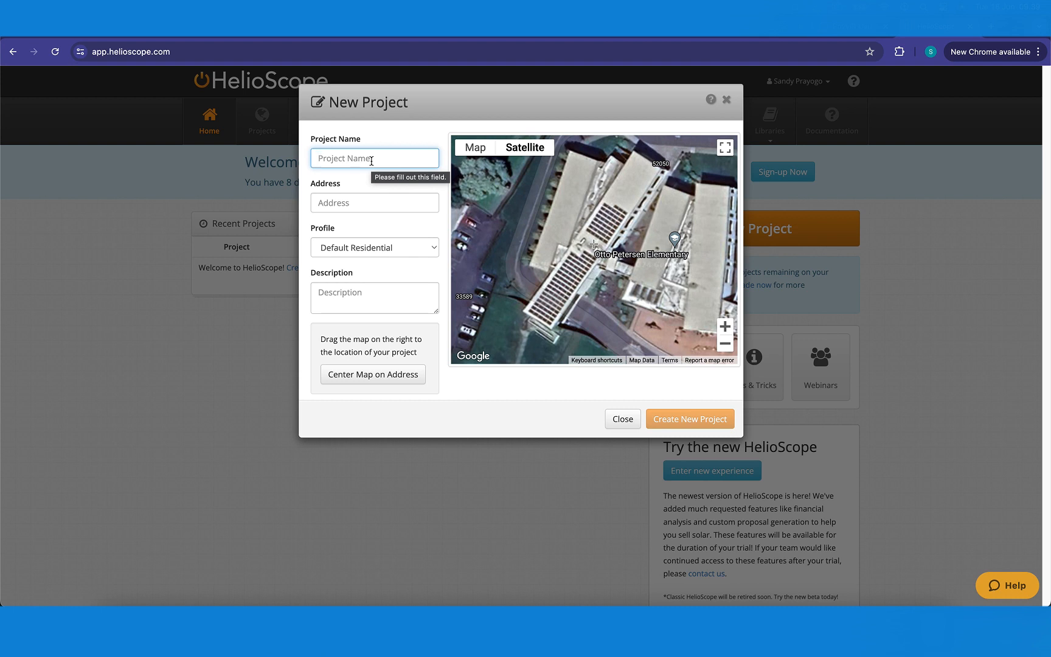
type("W")
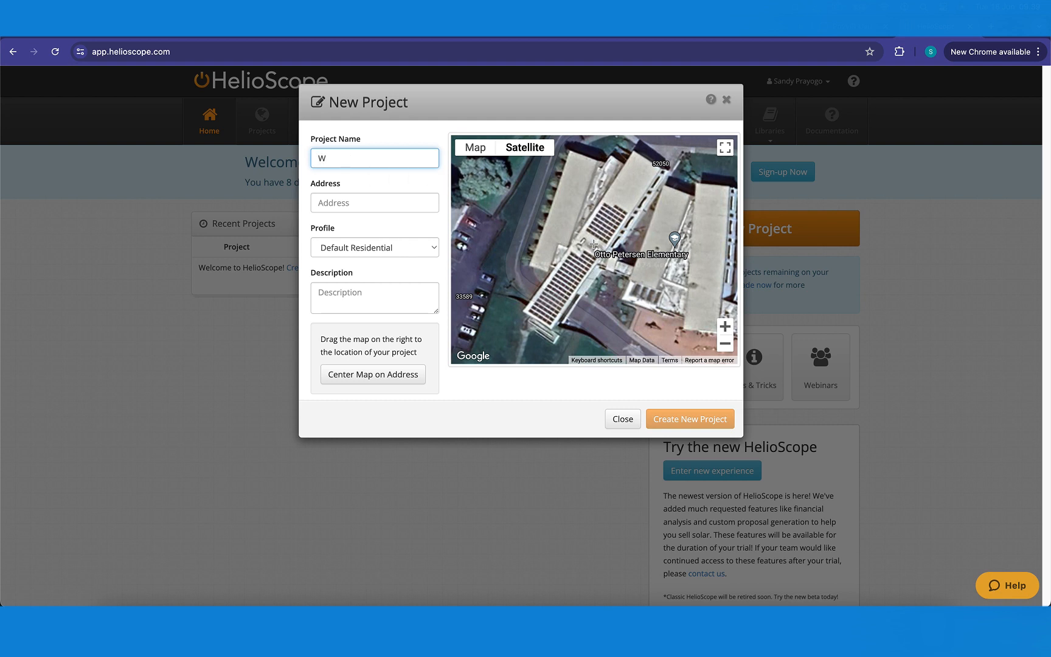
type("iorkshop TD")
left_click(346, 206)
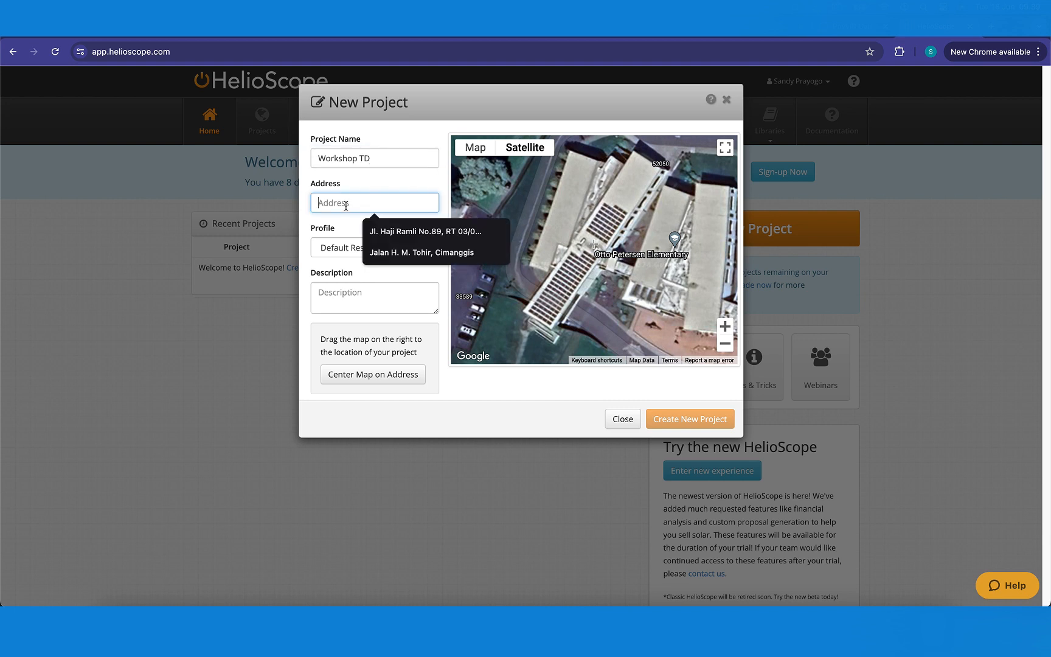
left_click(411, 255)
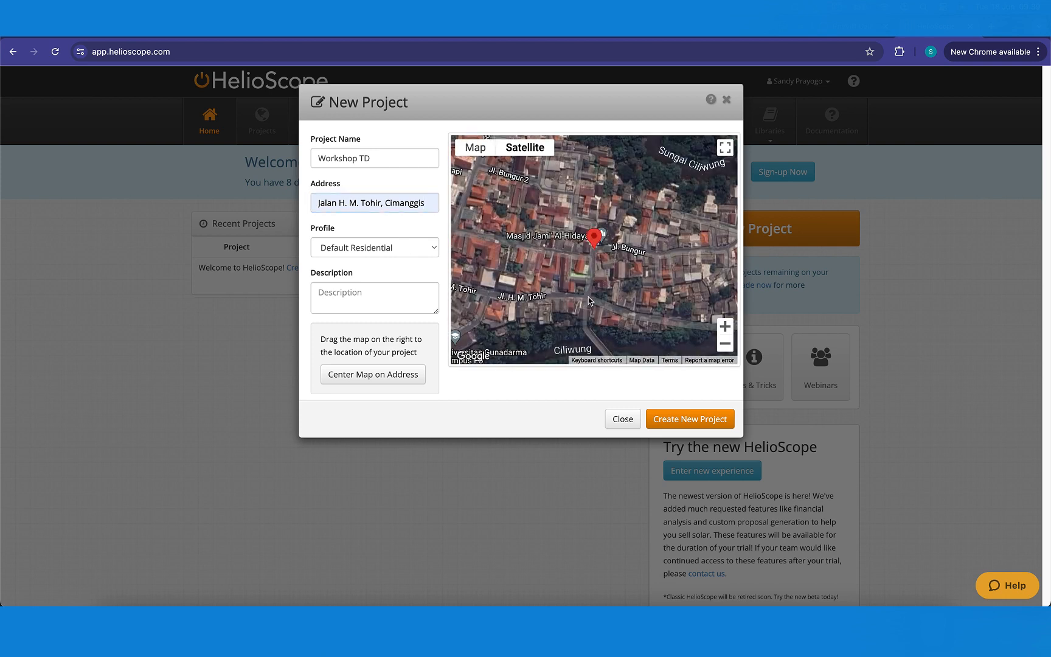
Step: Centre the project location map on the dark square roof just north of the river bridge
left_click_drag(596, 279, 589, 256)
scroll(589, 257, "up", 2)
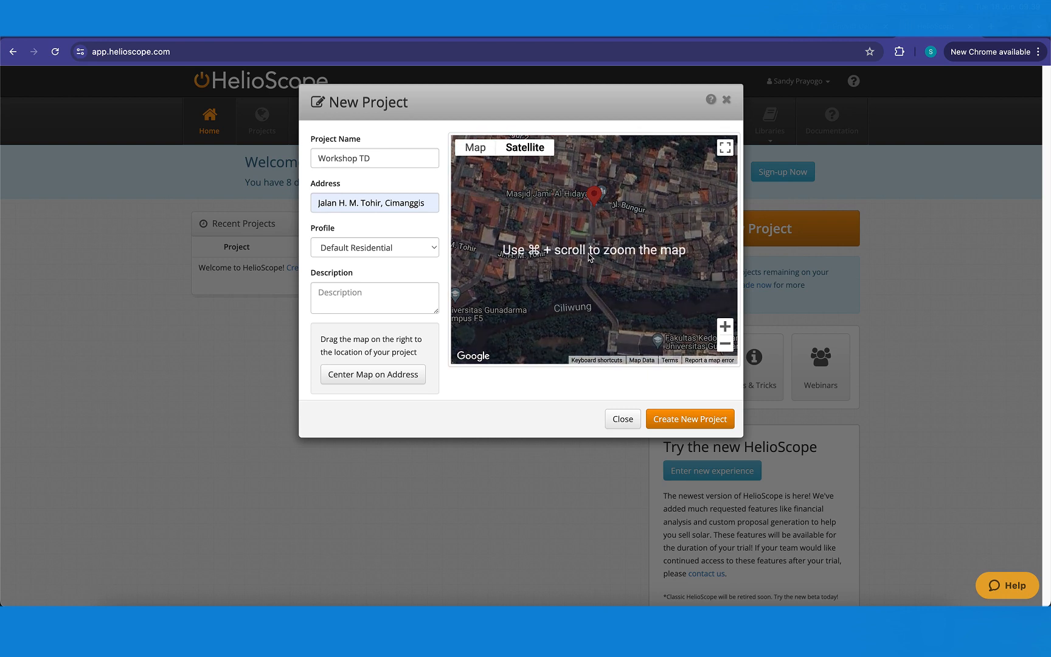
scroll(589, 256, "up", 5, "super")
scroll(589, 256, "up", 3, "super")
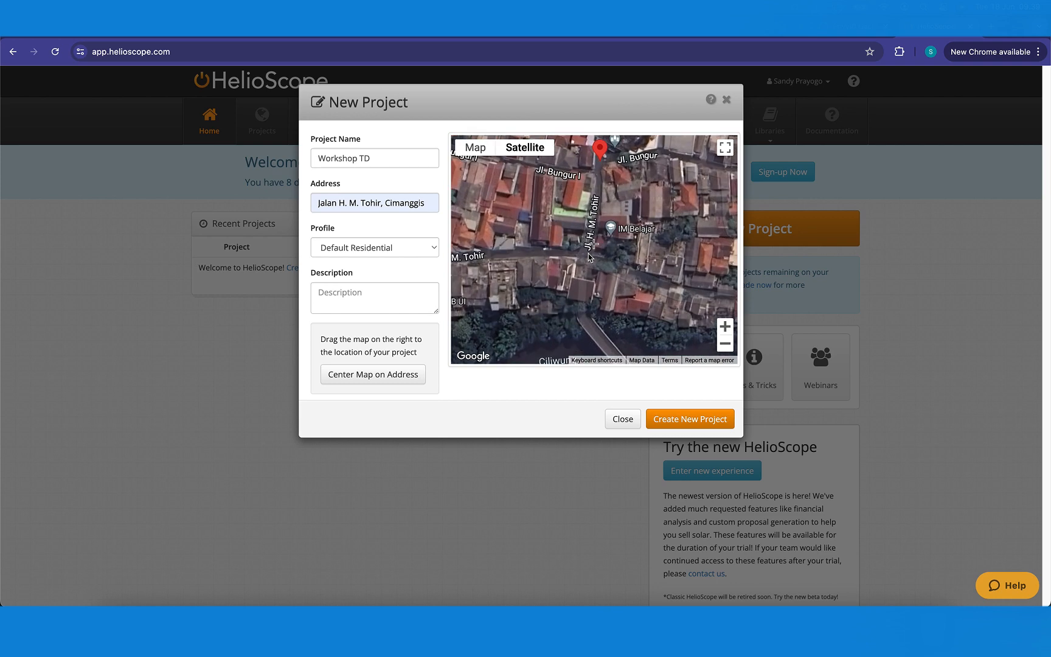
scroll(596, 227, "up", 2, "super")
left_click_drag(596, 227, 612, 207)
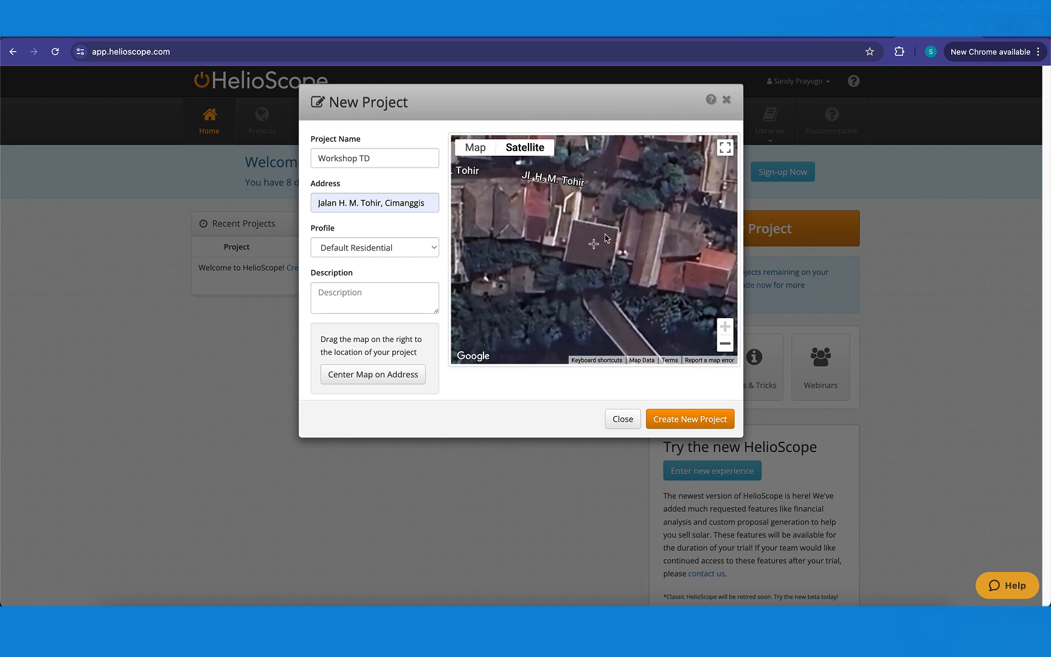
scroll(607, 237, "down", 3)
scroll(607, 238, "up", 3)
left_click_drag(607, 237, 622, 246)
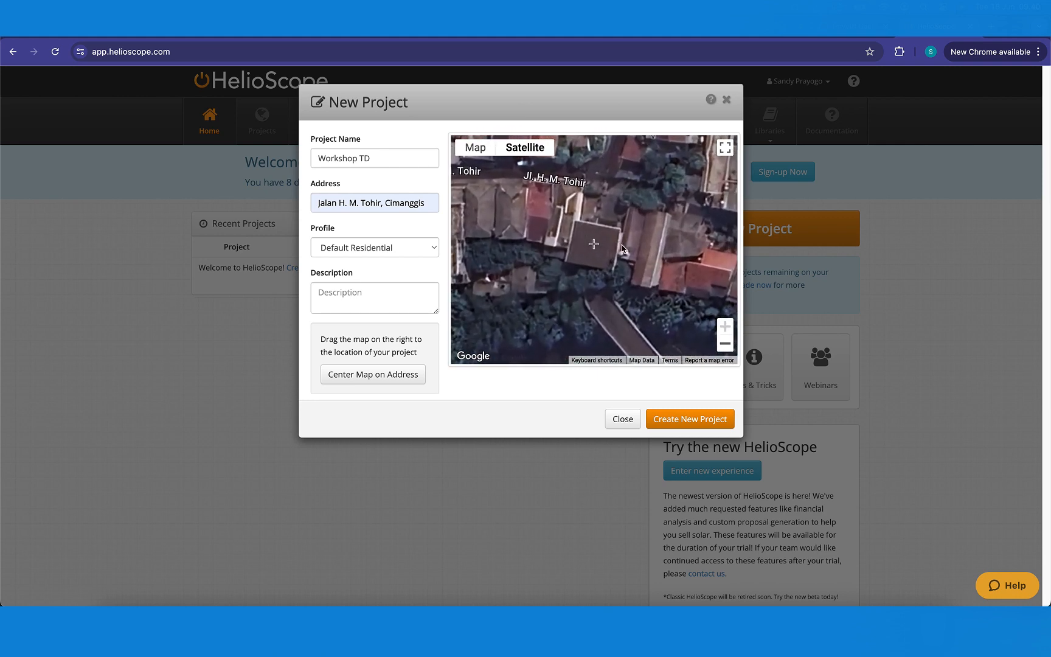
Step: Keep the Default Residential profile, leave the description empty and create the project
left_click(408, 251)
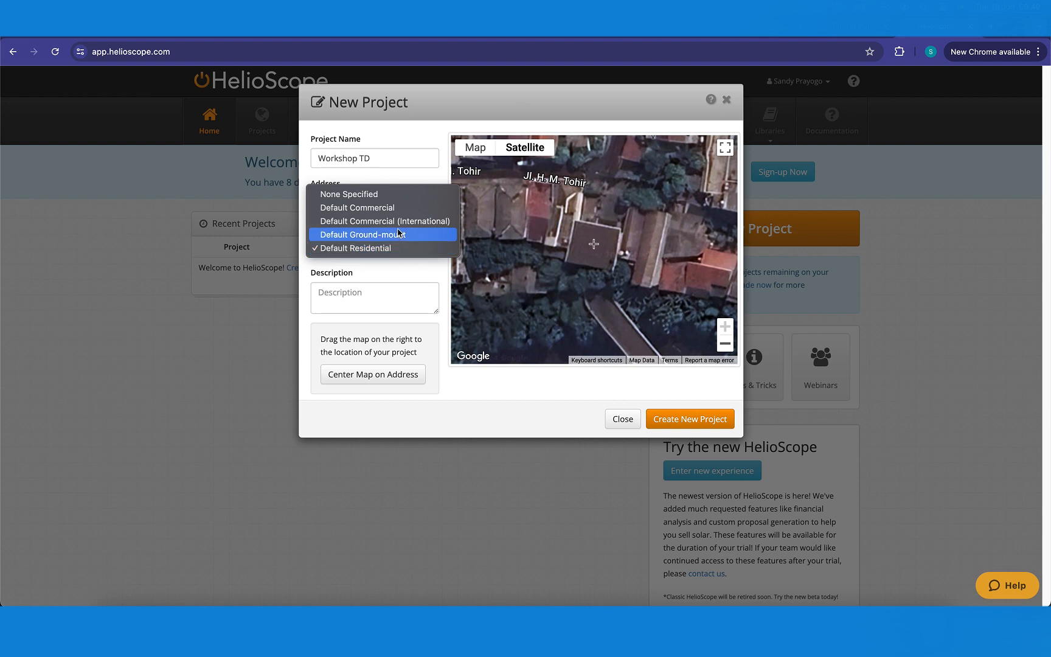
left_click(404, 247)
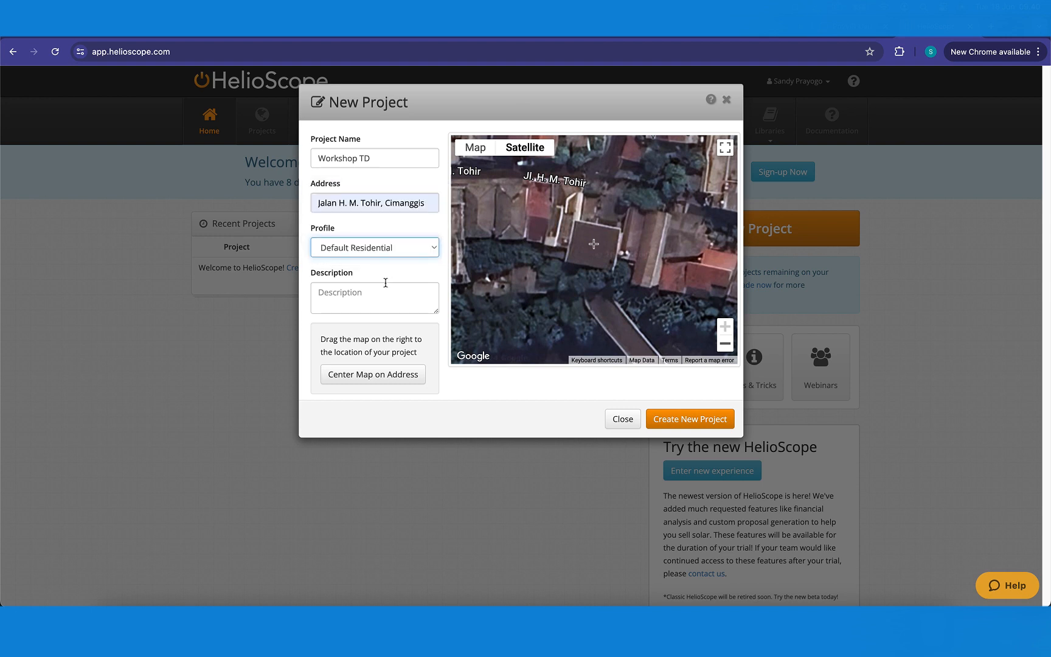
left_click(370, 298)
left_click(446, 395)
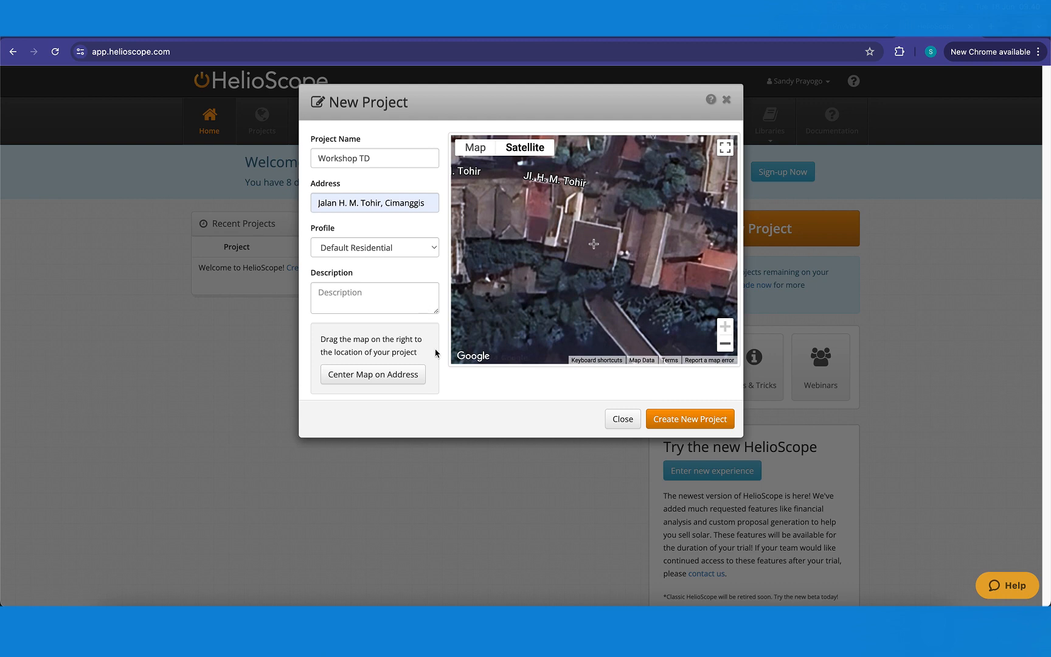
left_click(697, 421)
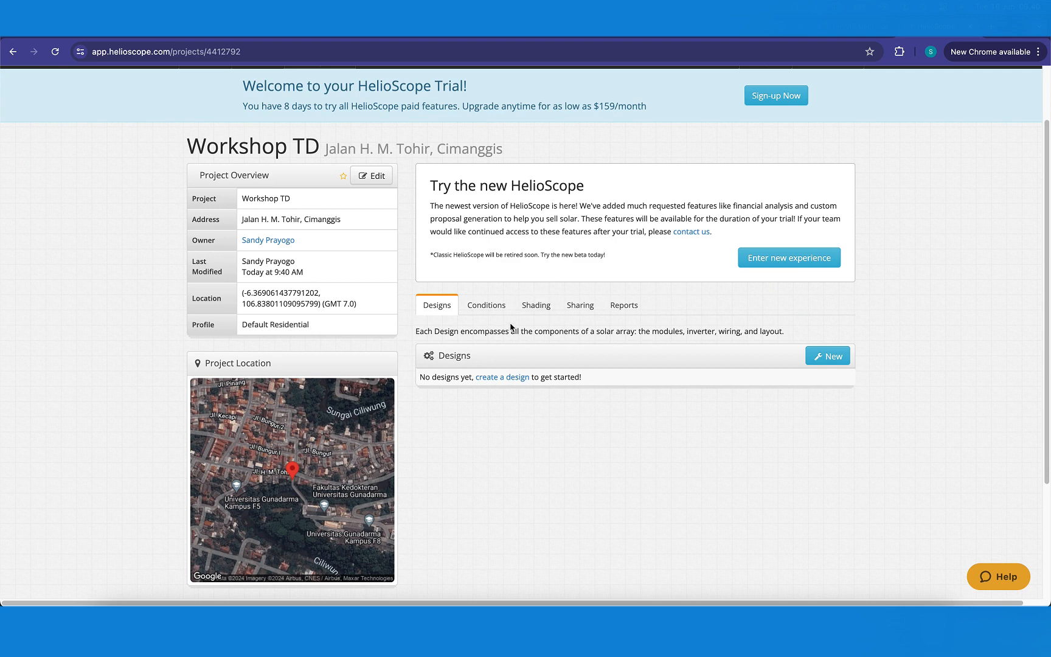
Step: Create a new design described as "Atap Workshop TD" without cloning an existing design
left_click(832, 357)
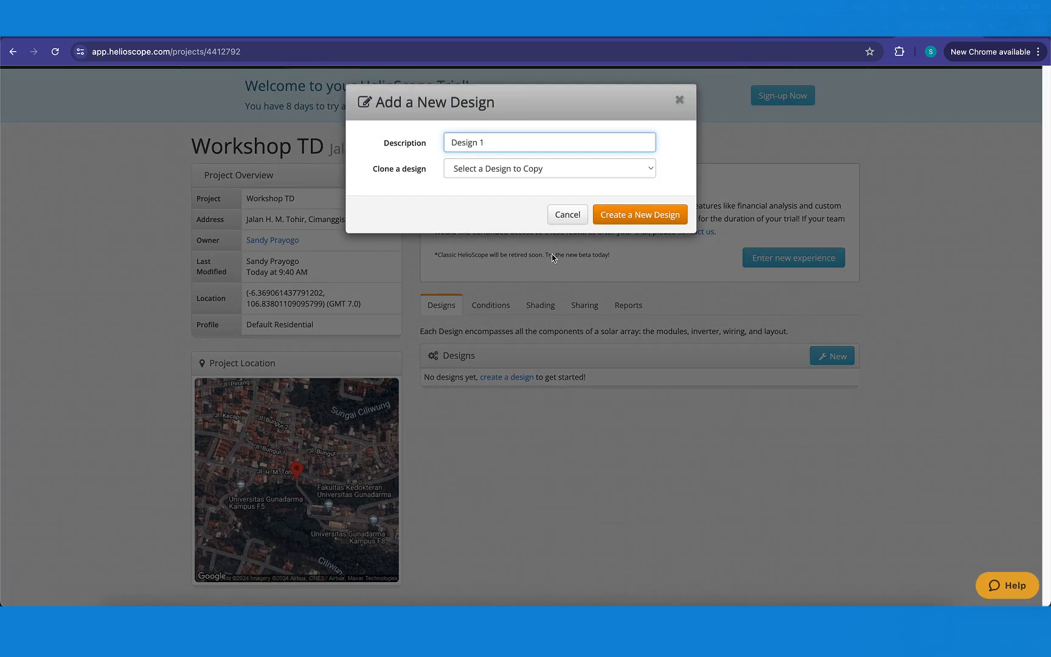
left_click_drag(490, 148, 437, 149)
type("Atap ")
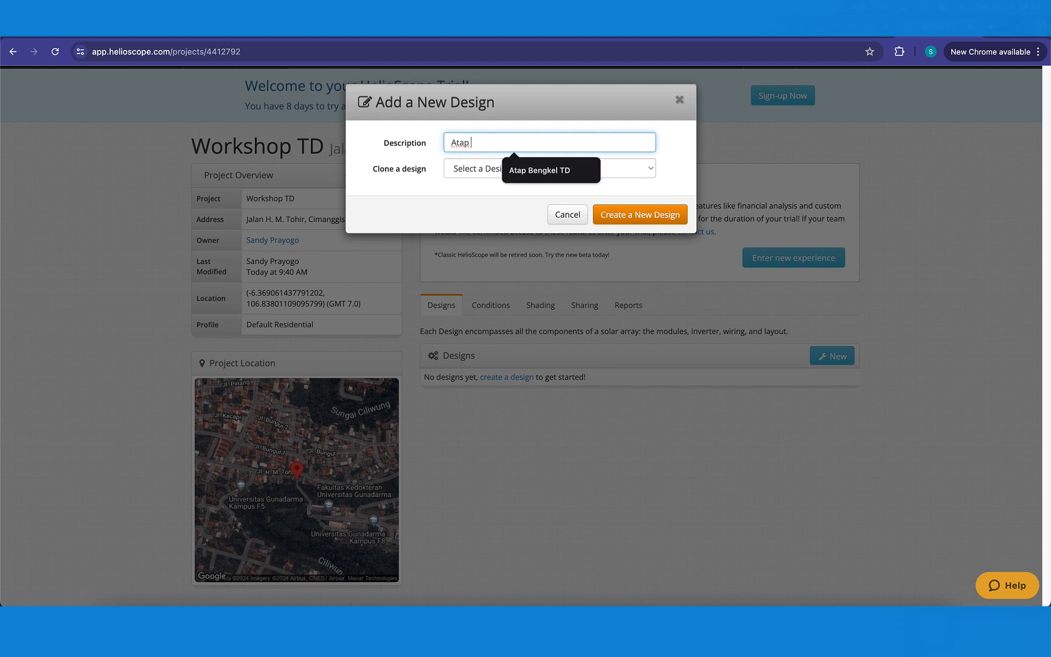
type("Wo")
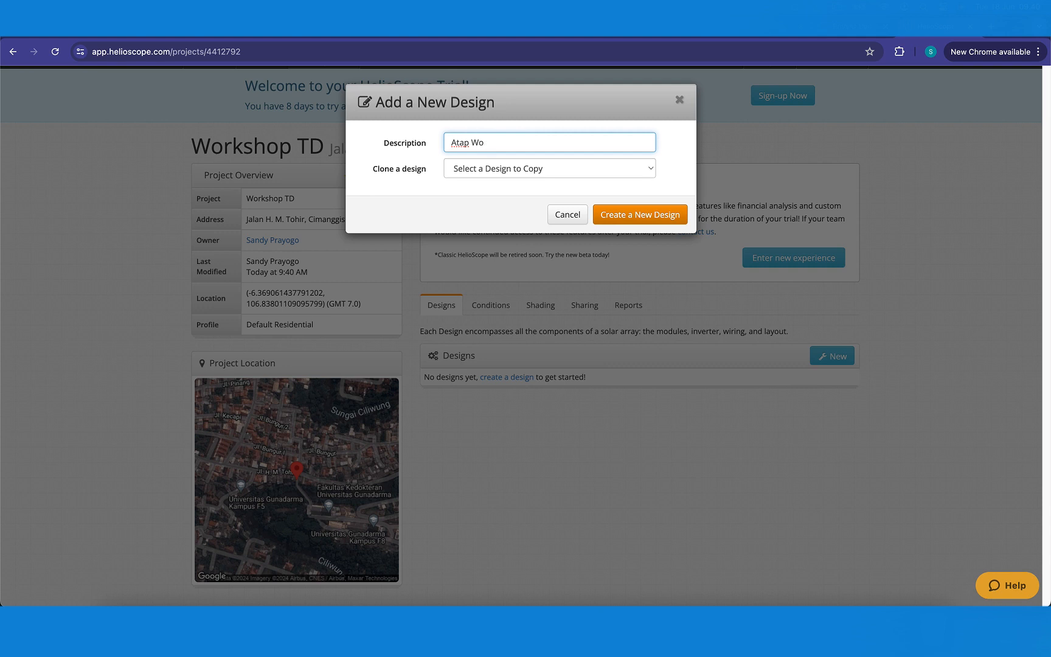
type("rlrkshop TD")
left_click(481, 172)
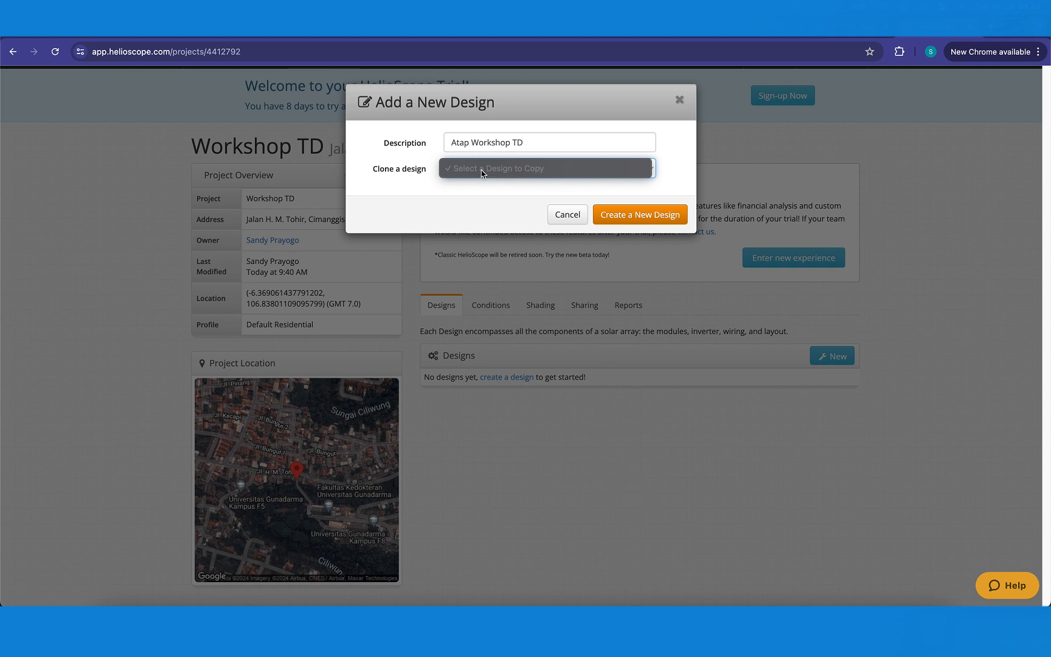
left_click(479, 200)
left_click(502, 176)
left_click(492, 202)
left_click(519, 169)
left_click(496, 206)
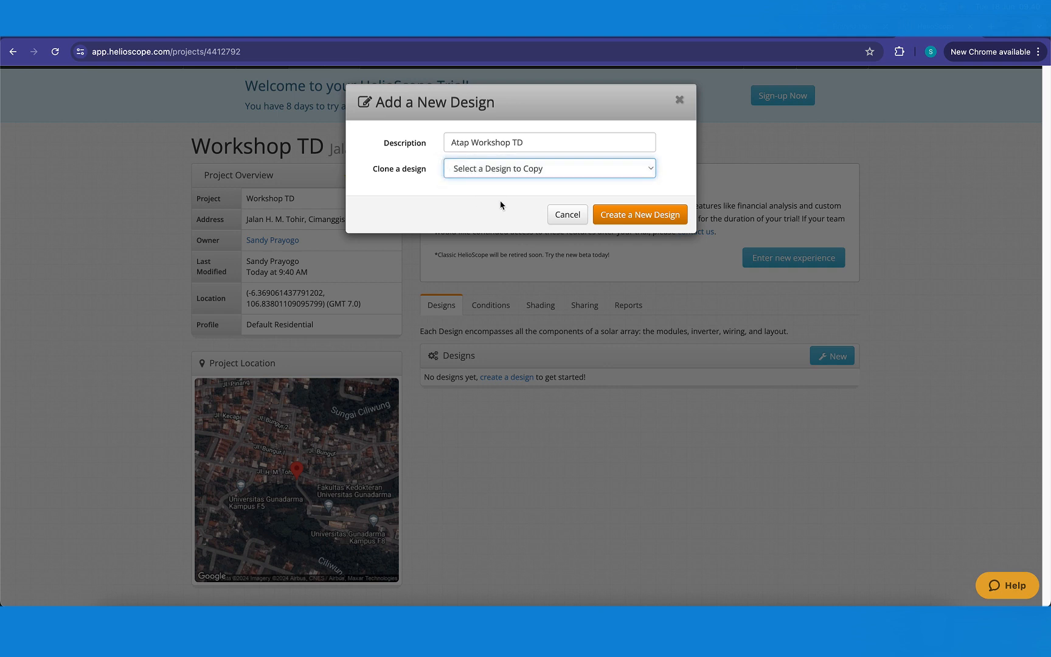
left_click(633, 216)
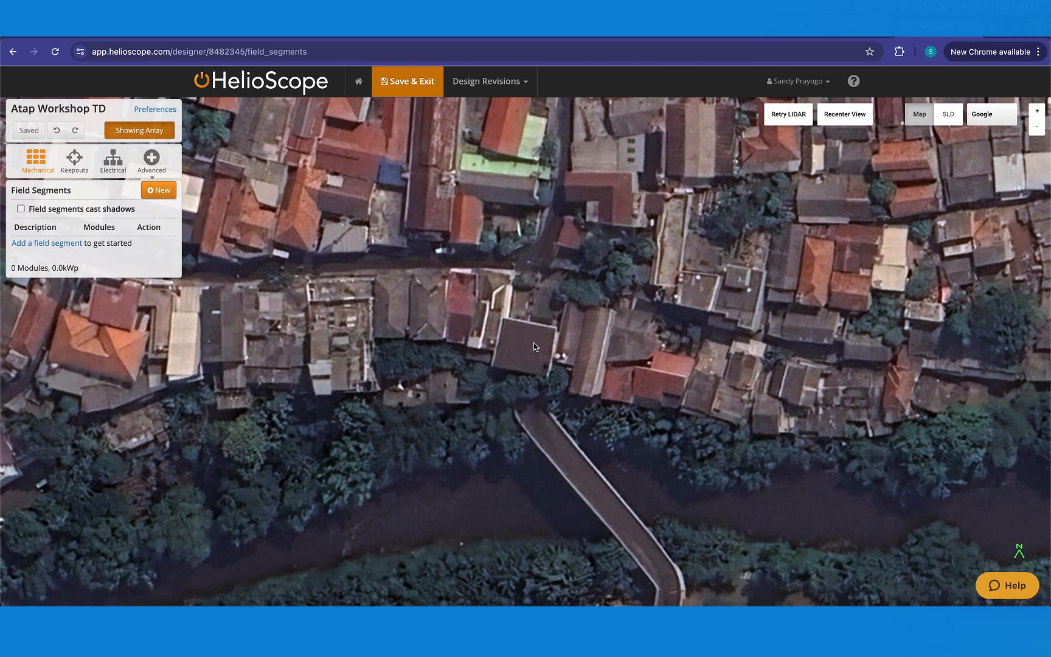
Step: Draw a four-sided field segment of about 11 by 11 m along the edges of the dark square roof above the bridge
scroll(534, 346, "up", 5)
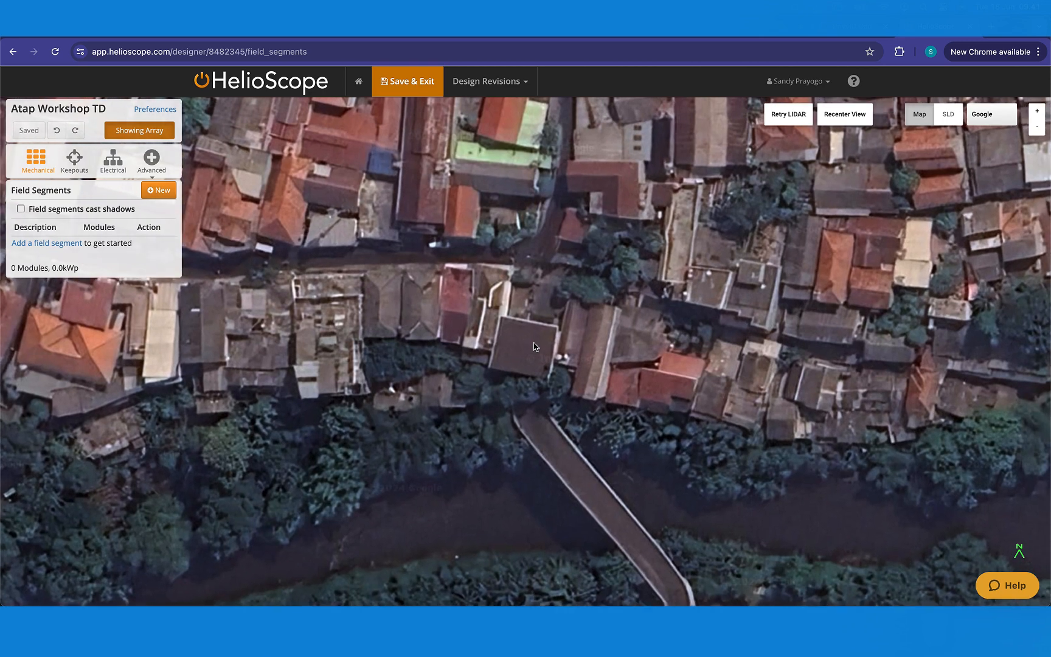
scroll(534, 347, "up", 2)
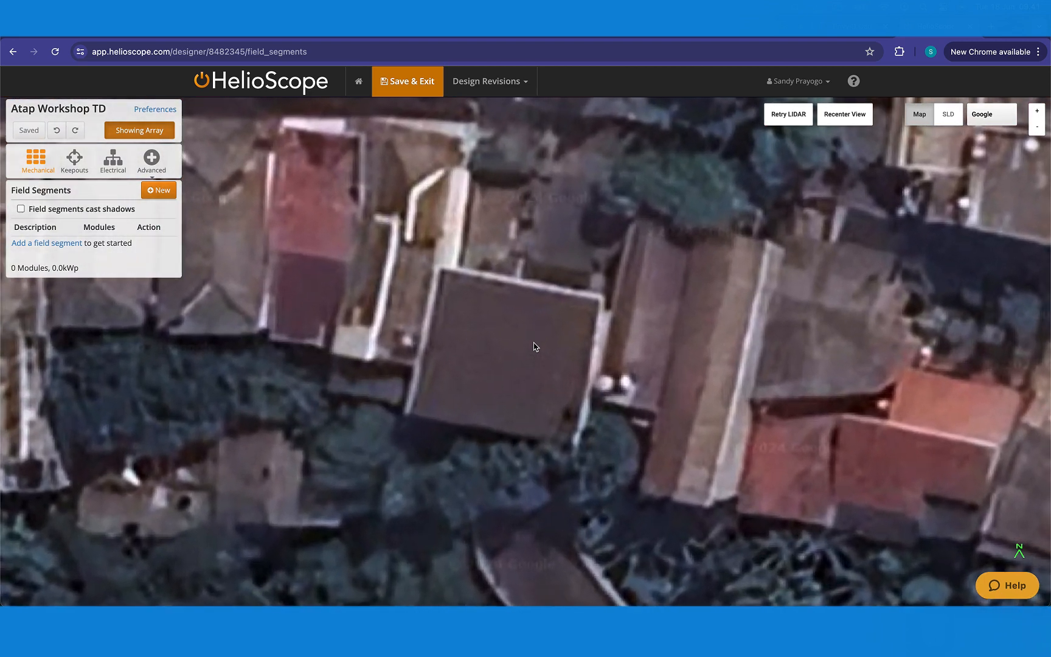
left_click(158, 191)
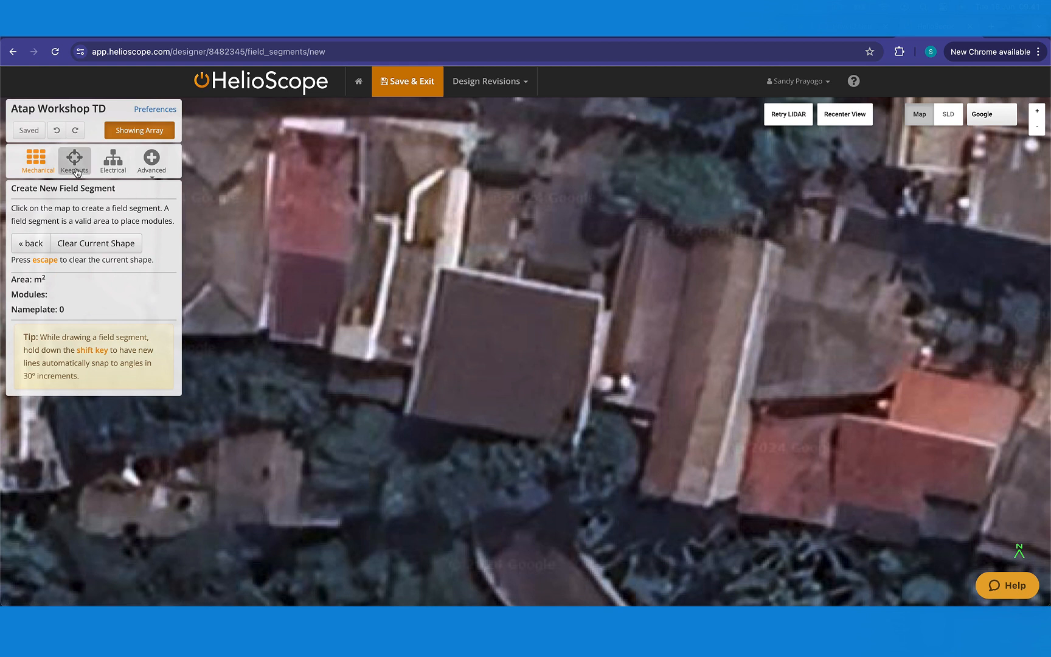
left_click(443, 271)
left_click(414, 413)
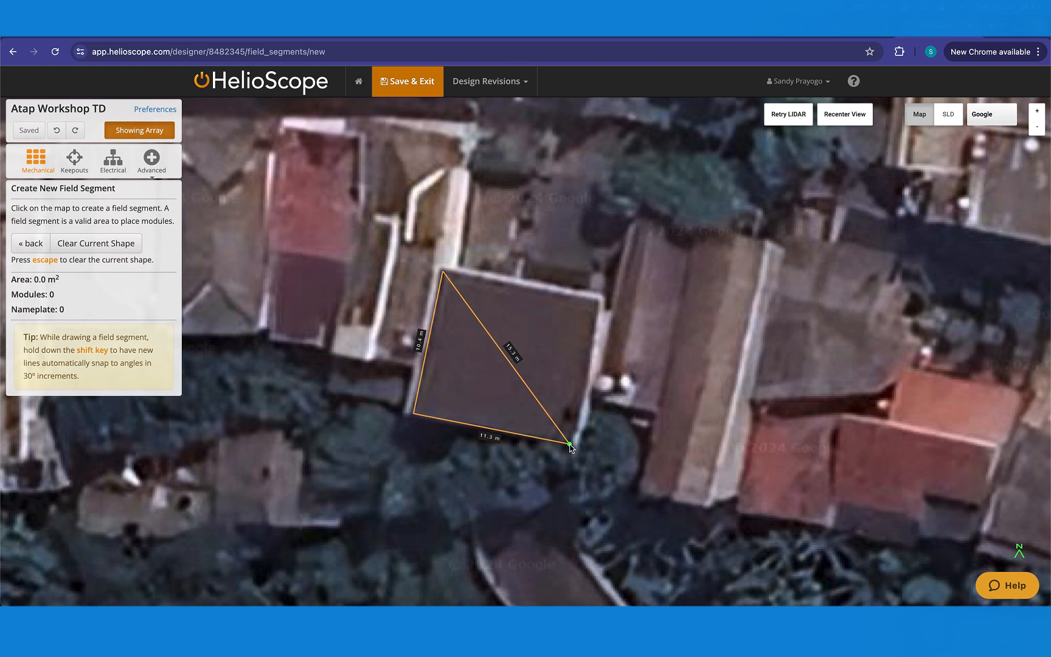
left_click(570, 445)
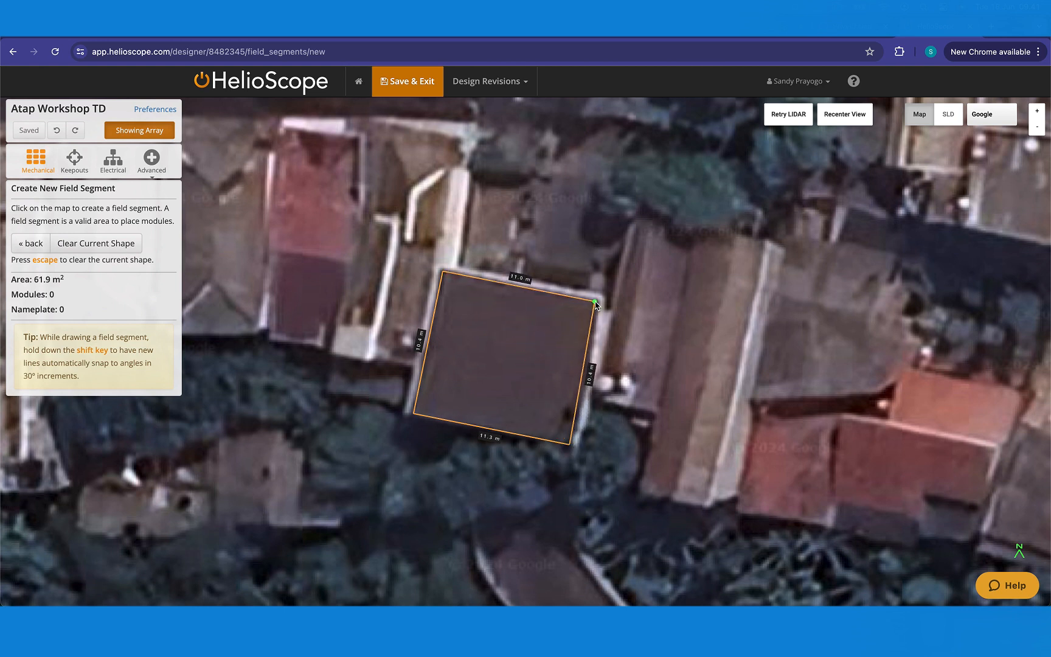
left_click(595, 302)
left_click(443, 273)
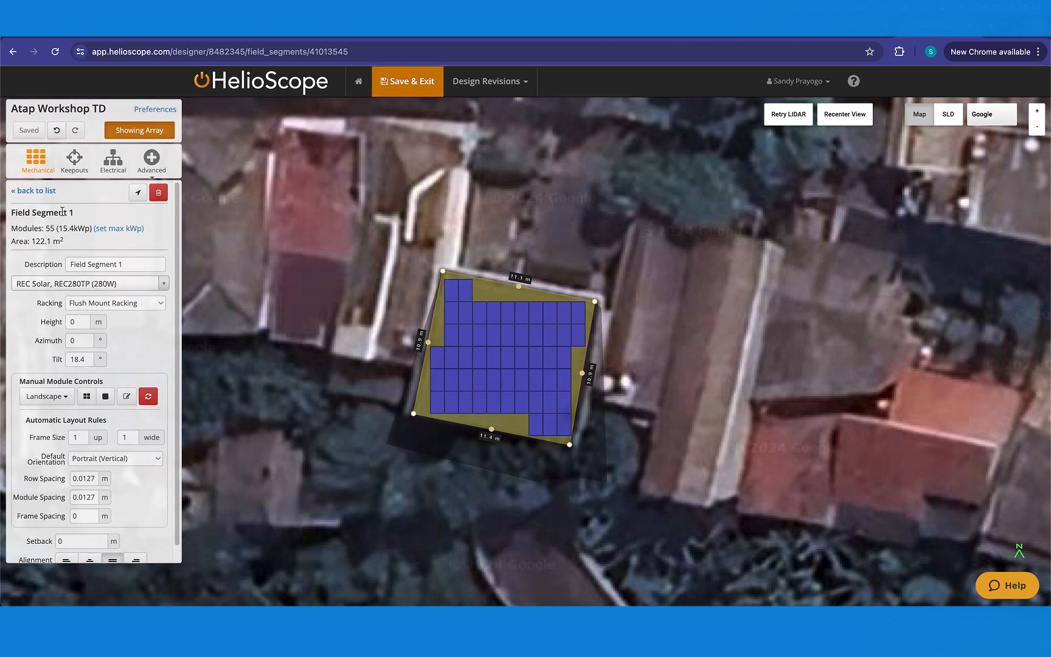
Step: Limit the roof field segment to a maximum size of 3 kWp
double_click(49, 229)
left_click(67, 238)
left_click_drag(58, 229, 90, 248)
left_click(113, 228)
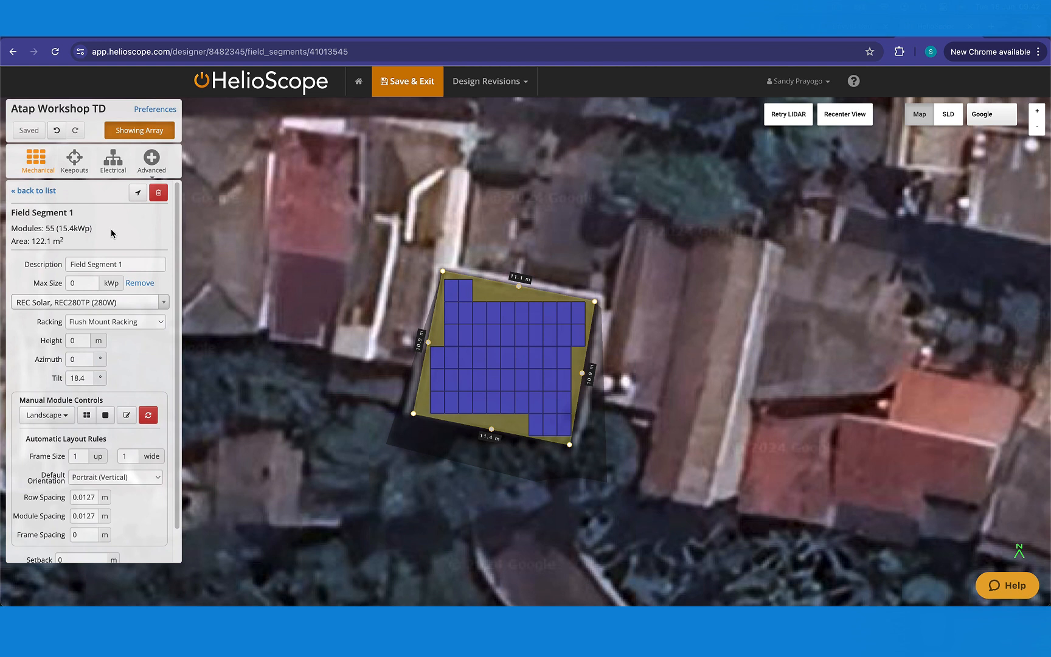
left_click(70, 284)
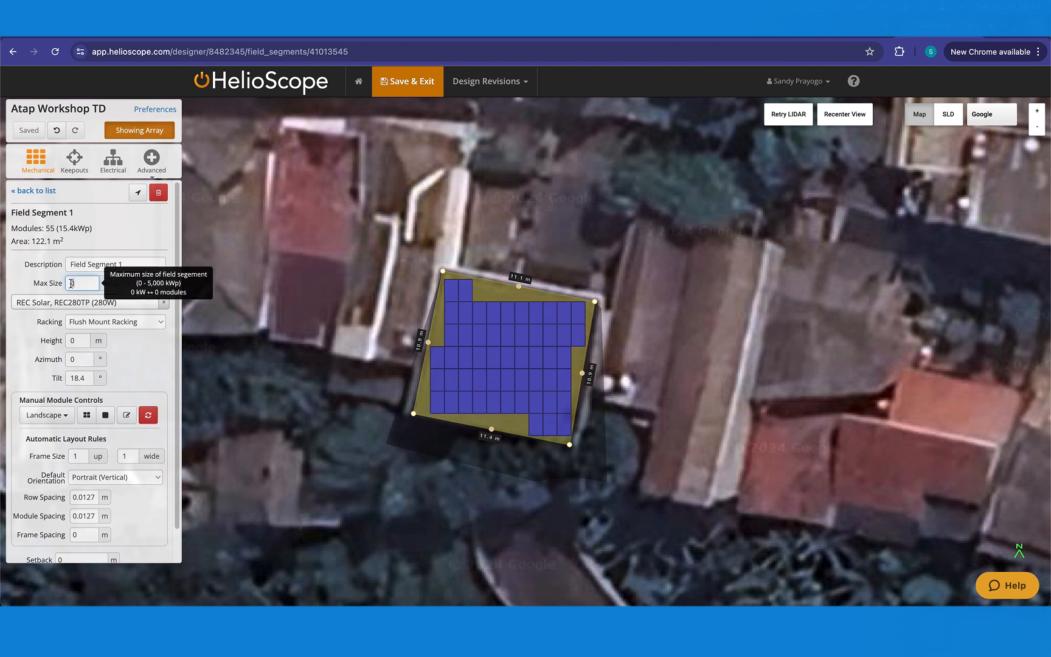
double_click(71, 284)
type("3")
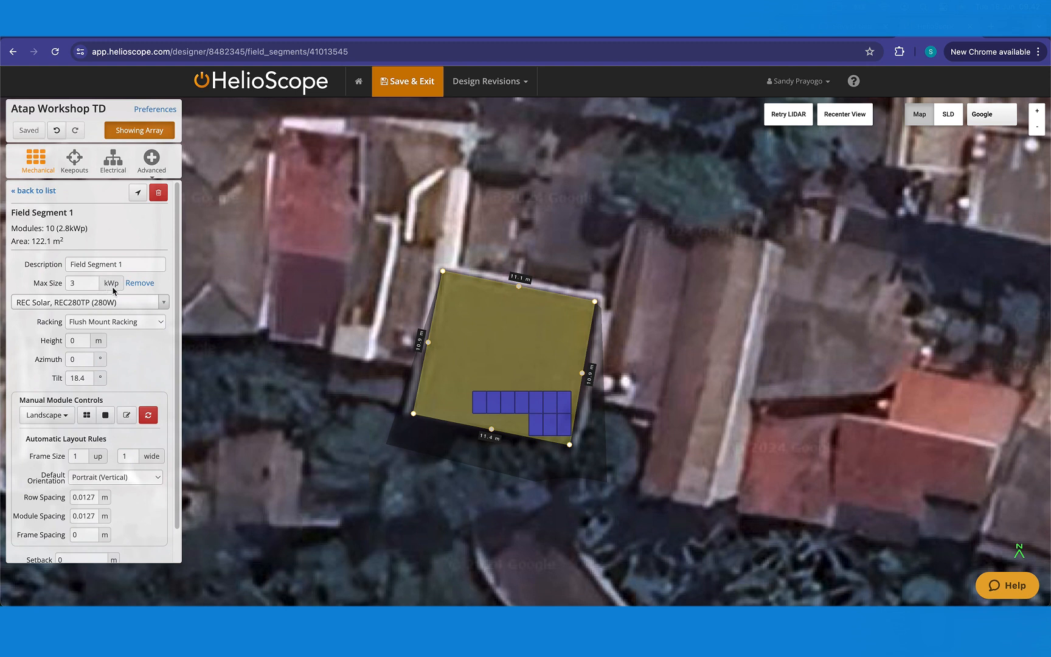
left_click_drag(105, 286, 118, 286)
left_click(111, 242)
Step: Search the modules for "Trina Solar 550" and assign Trina Solar, TSM-550DE18 (550W) to the field segment
scroll(401, 403, "up", 3)
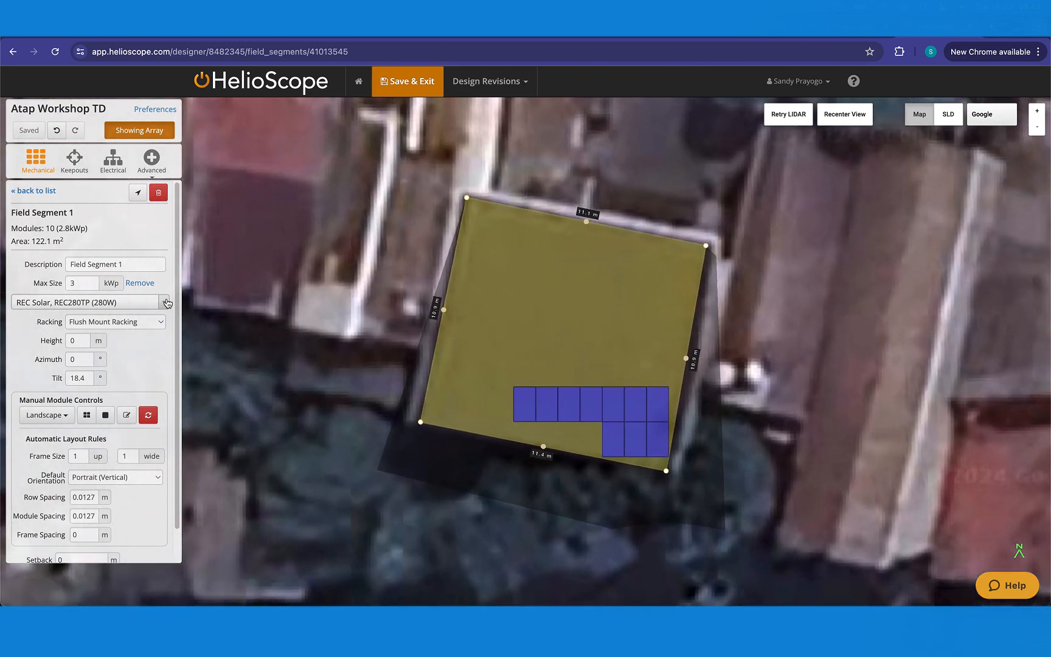
left_click(166, 305)
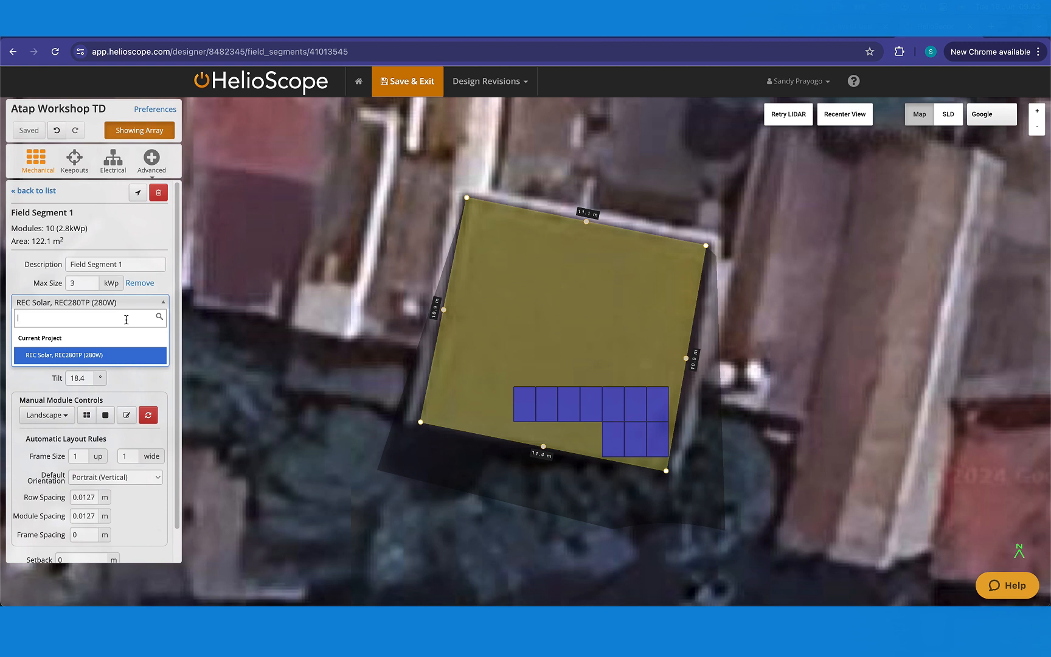
type("Trina")
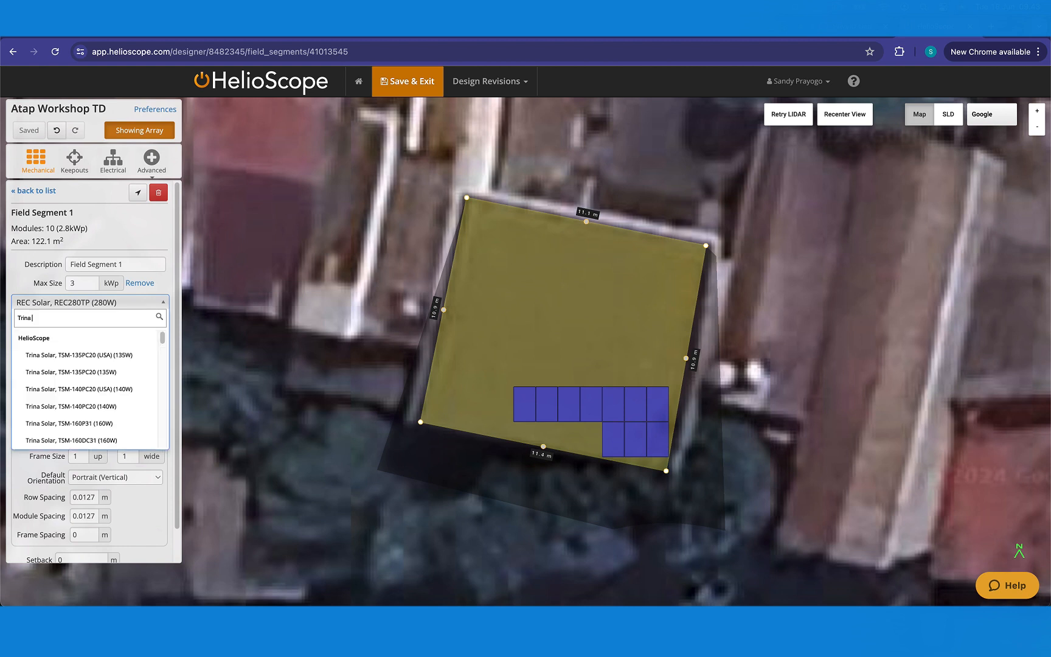
type(" Solar")
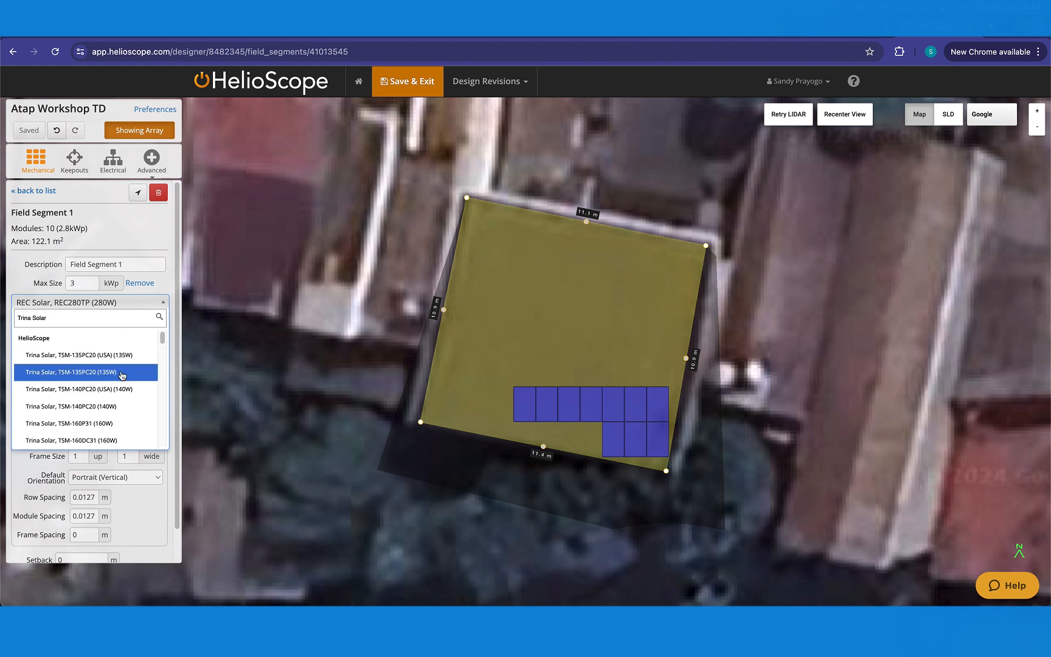
scroll(116, 402, "down", 5)
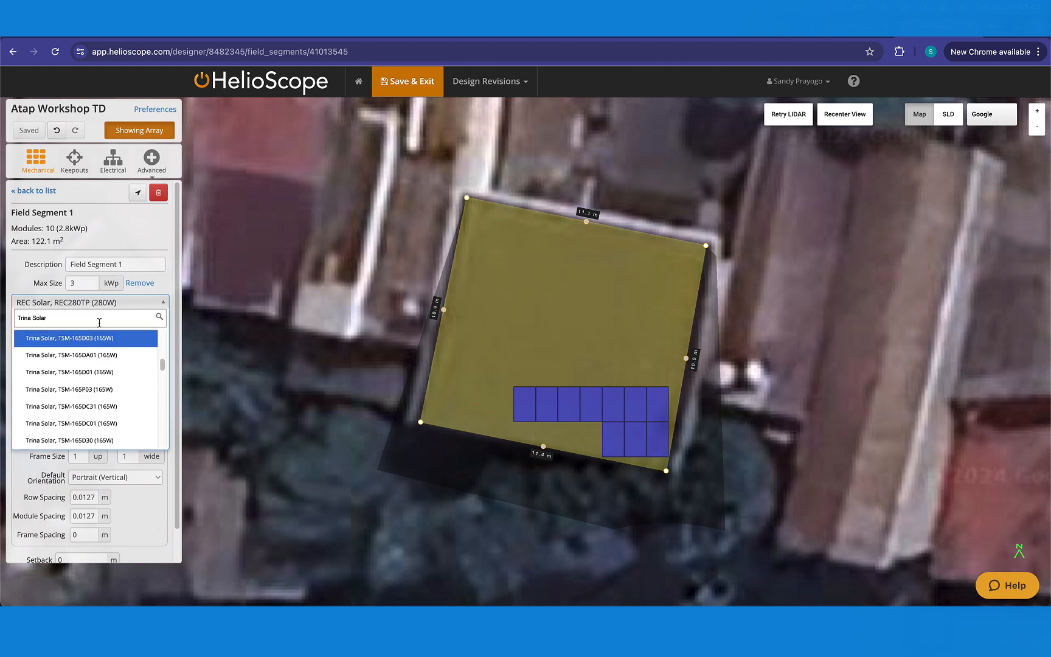
type("r 550")
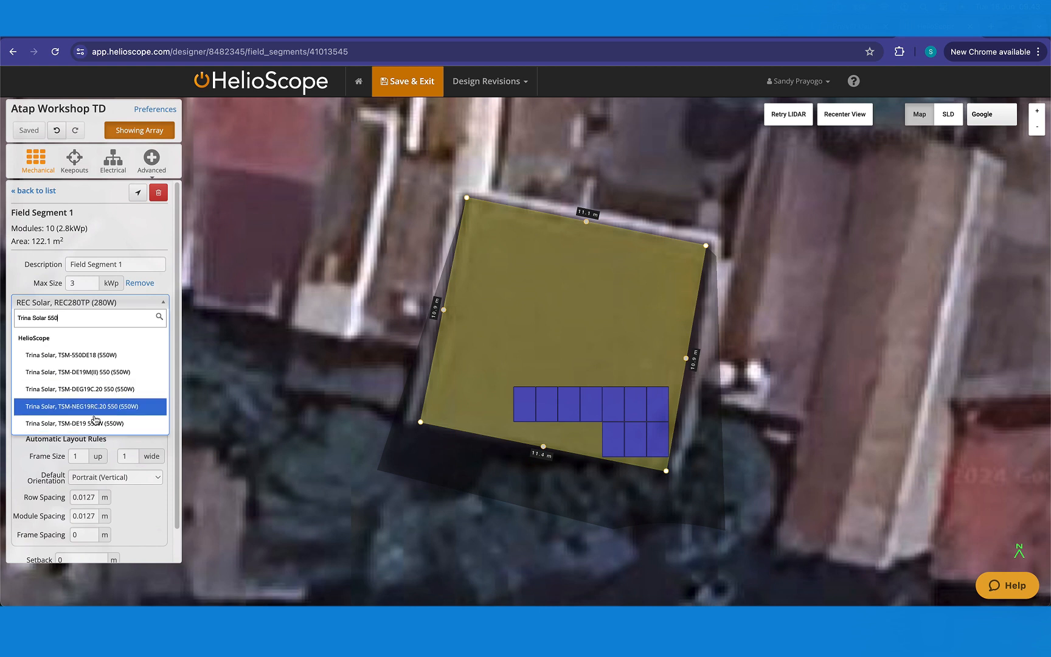
left_click(109, 356)
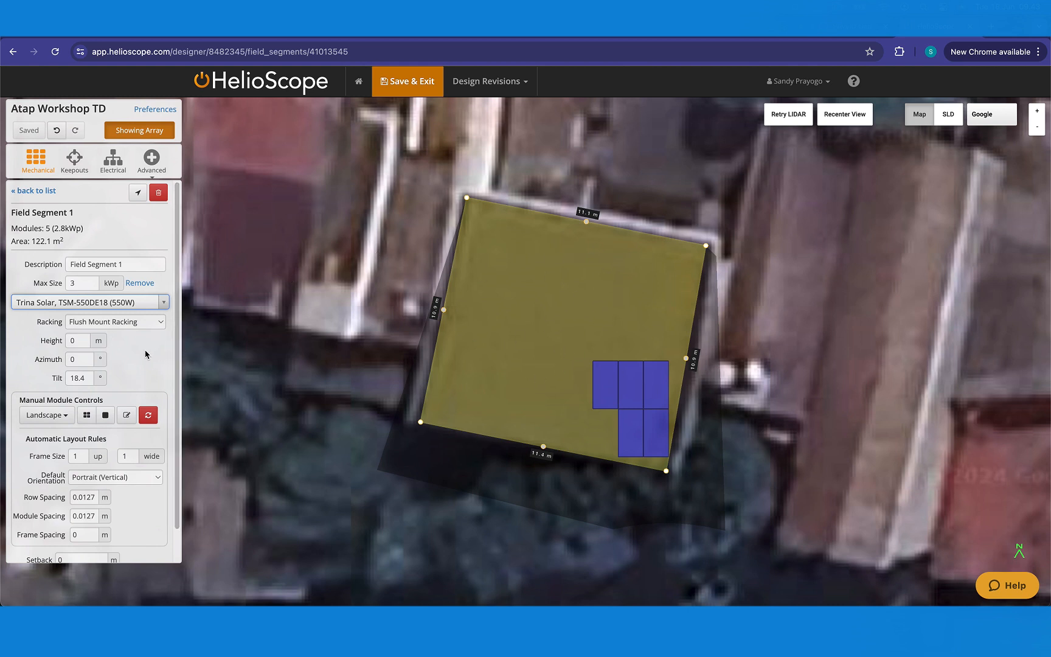
Step: Try Fixed Tilt Racking for the roof field segment
left_click(163, 324)
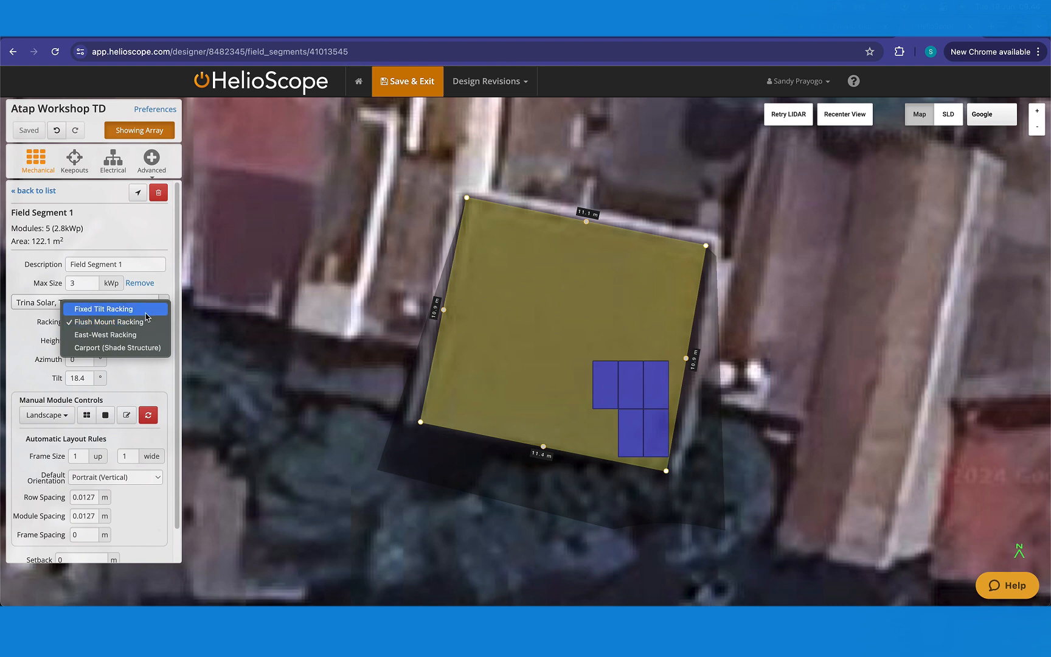
left_click(146, 313)
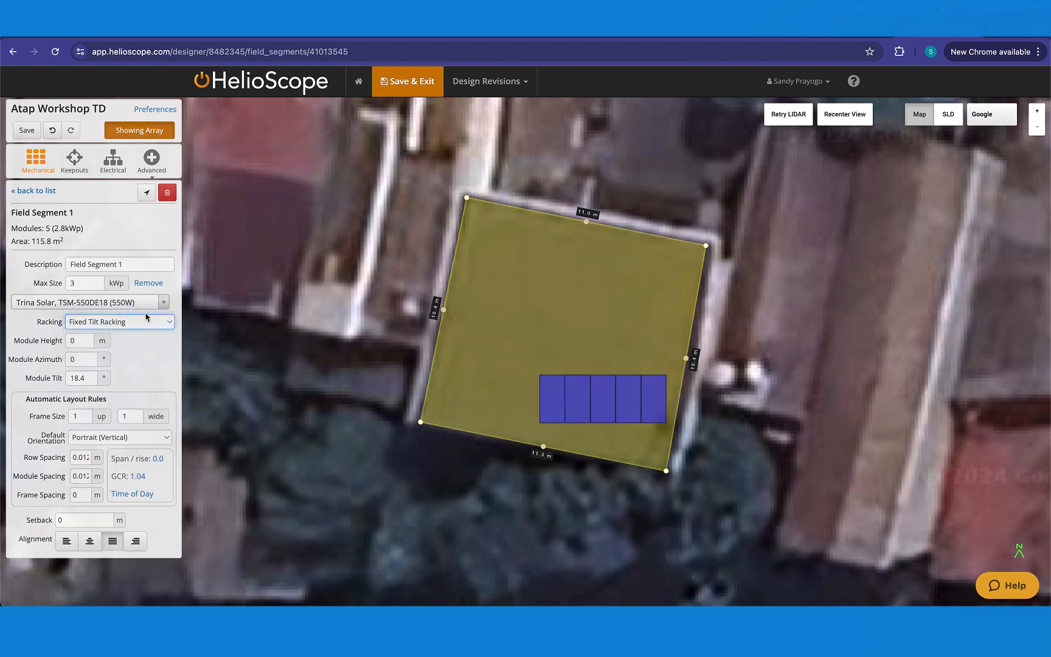
left_click(163, 328)
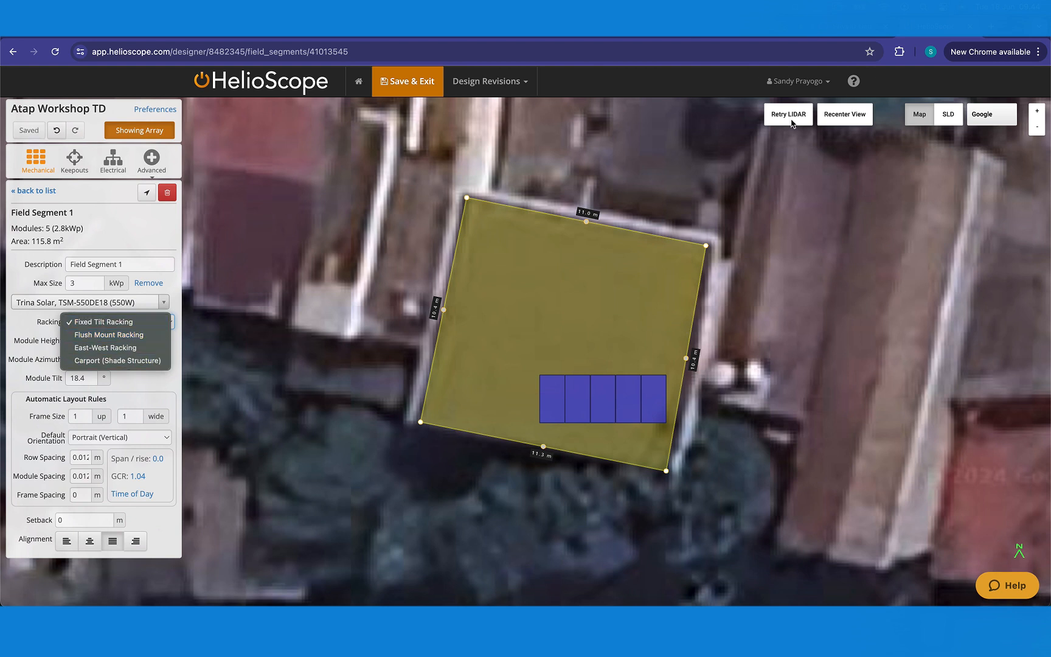
Step: Review the racking types help article, comparing the fixed tilt, flush-mount and East-West racking sections
left_click(967, 42)
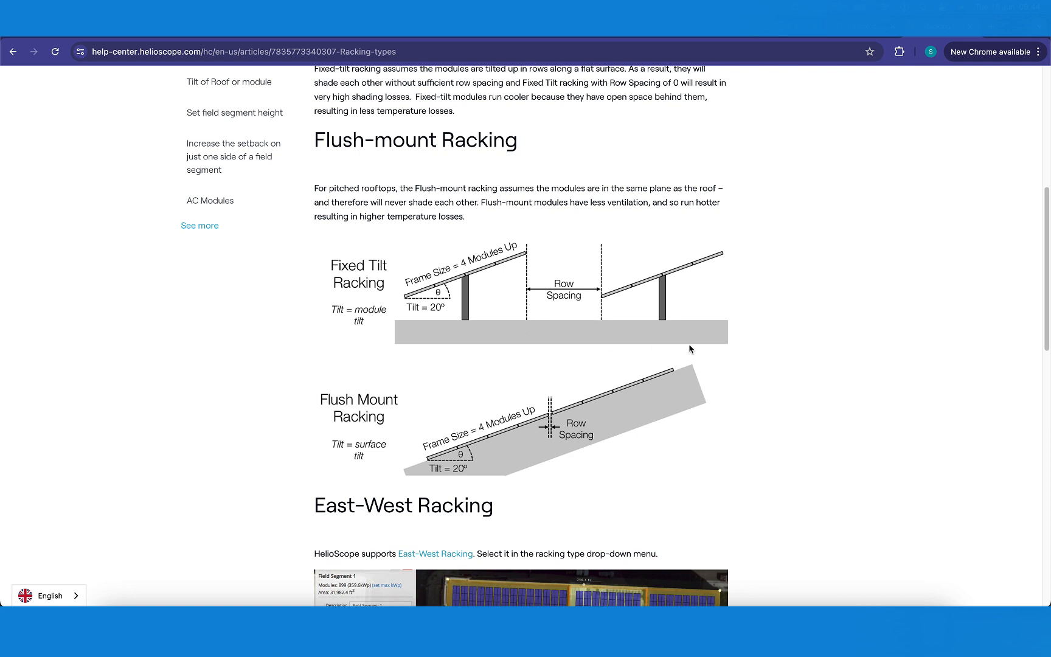
scroll(473, 336, "down", 1)
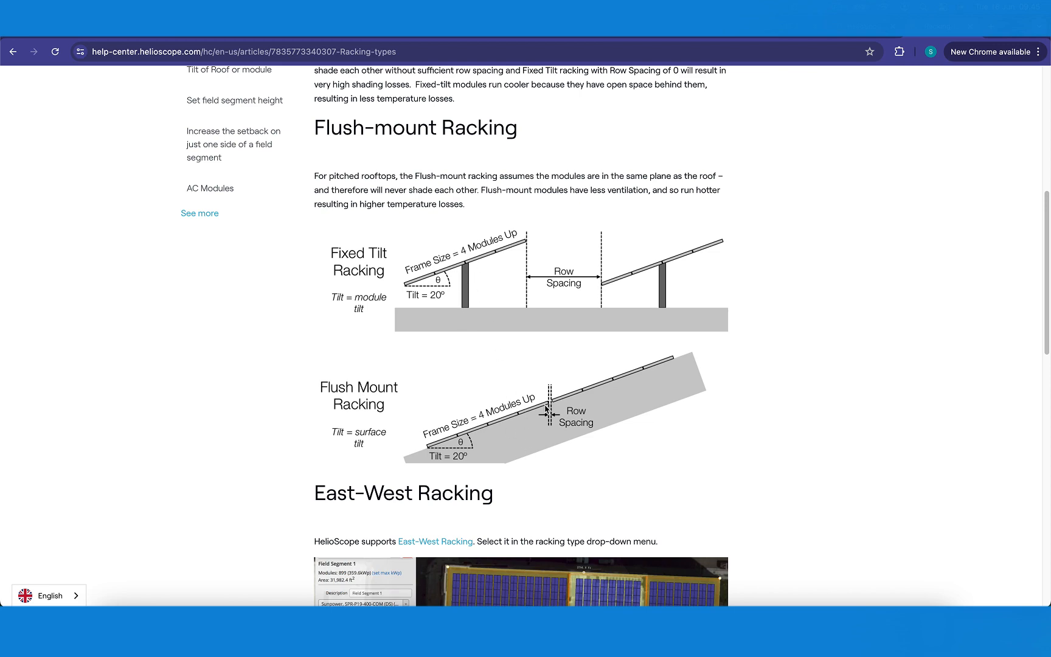
scroll(545, 409, "down", 5)
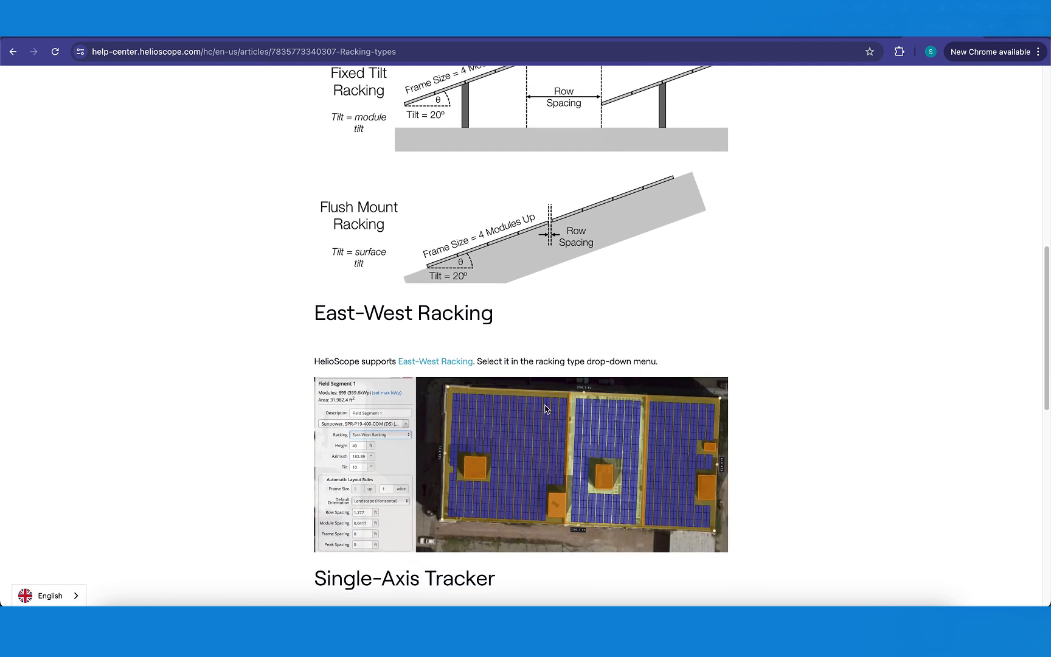
scroll(546, 409, "up", 1)
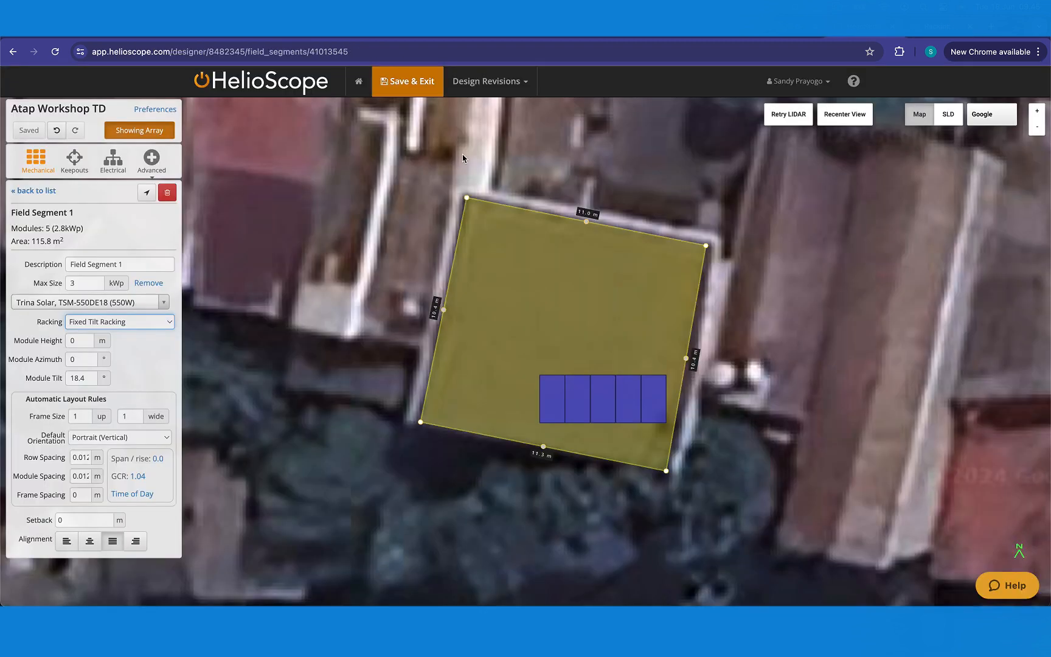
Step: Set the field segment's racking to Flush Mount Racking and its height to 8 m
left_click(169, 322)
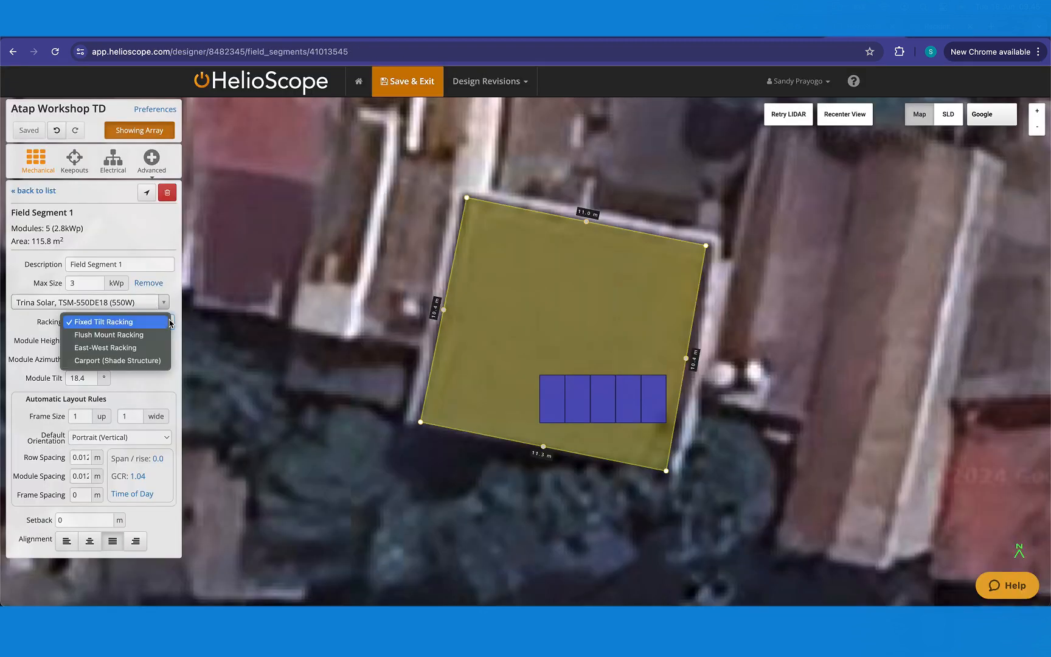
left_click(162, 335)
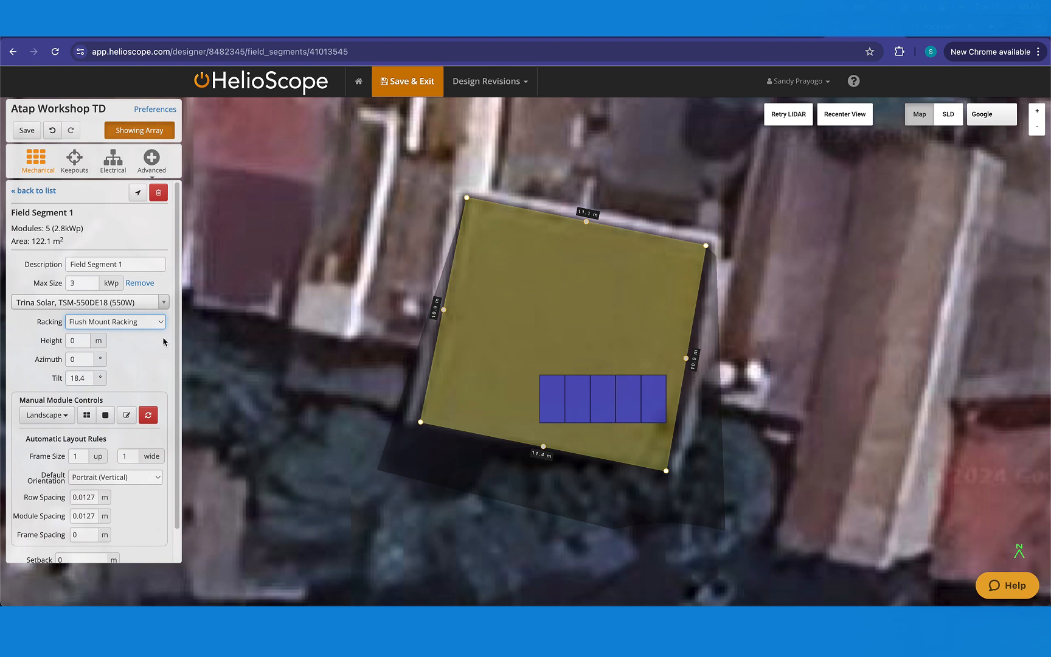
left_click(79, 343)
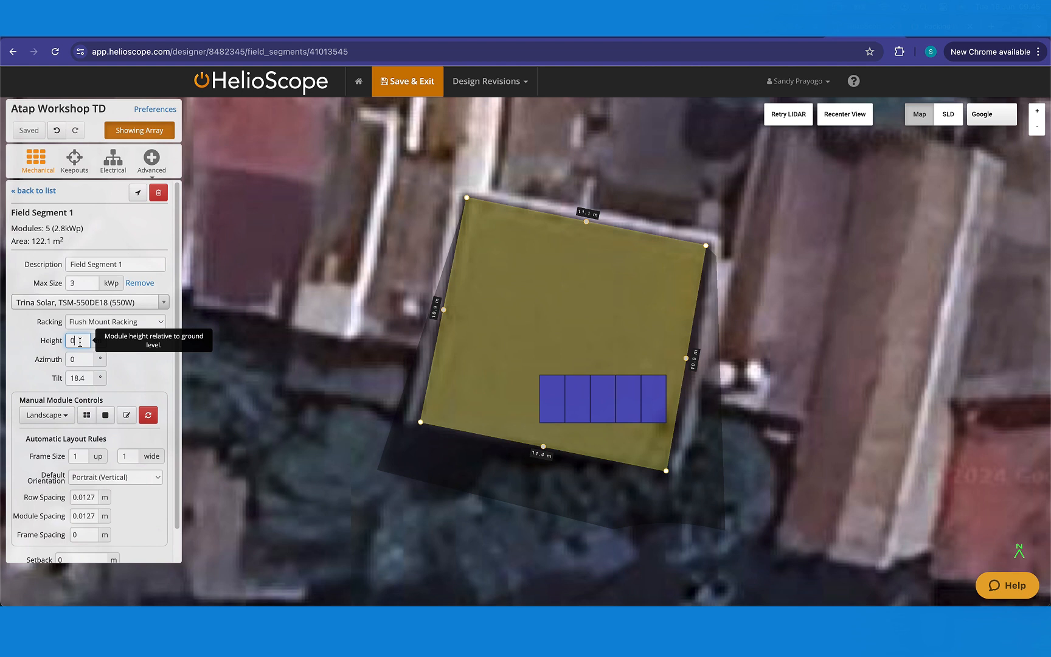
key("BackSpace")
type("8")
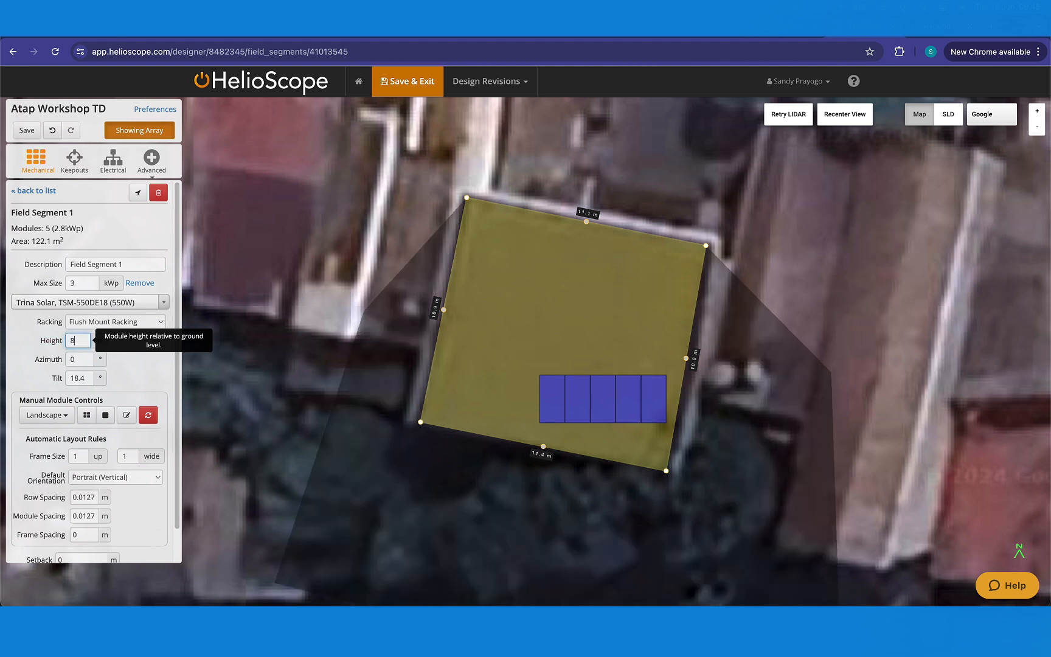
left_click(141, 365)
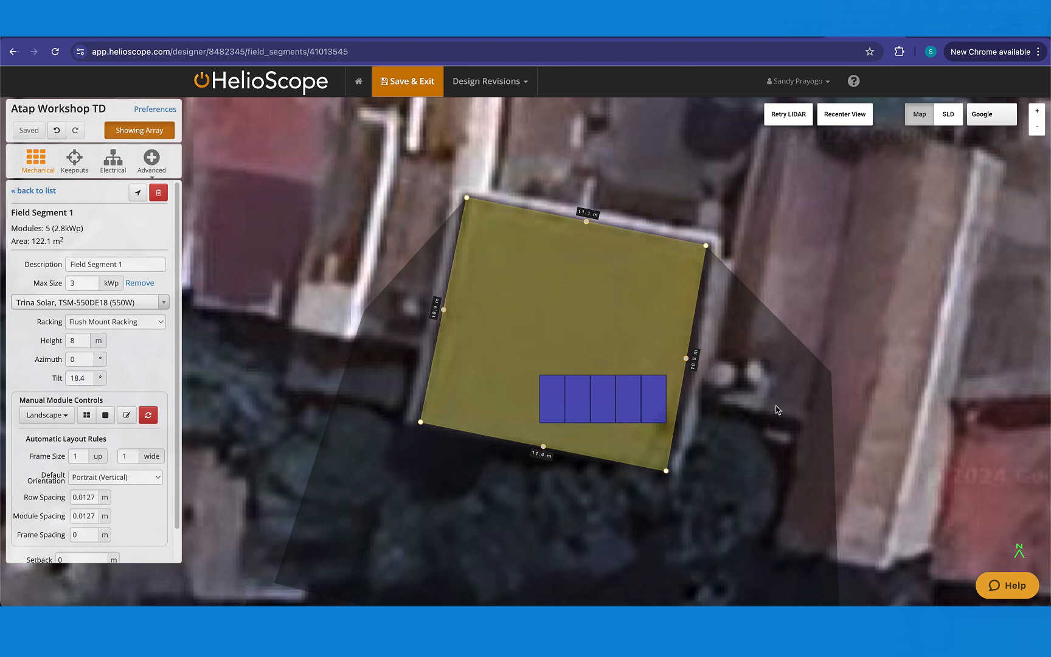
Step: Set the field segment's azimuth to 11°
left_click_drag(777, 410, 586, 371)
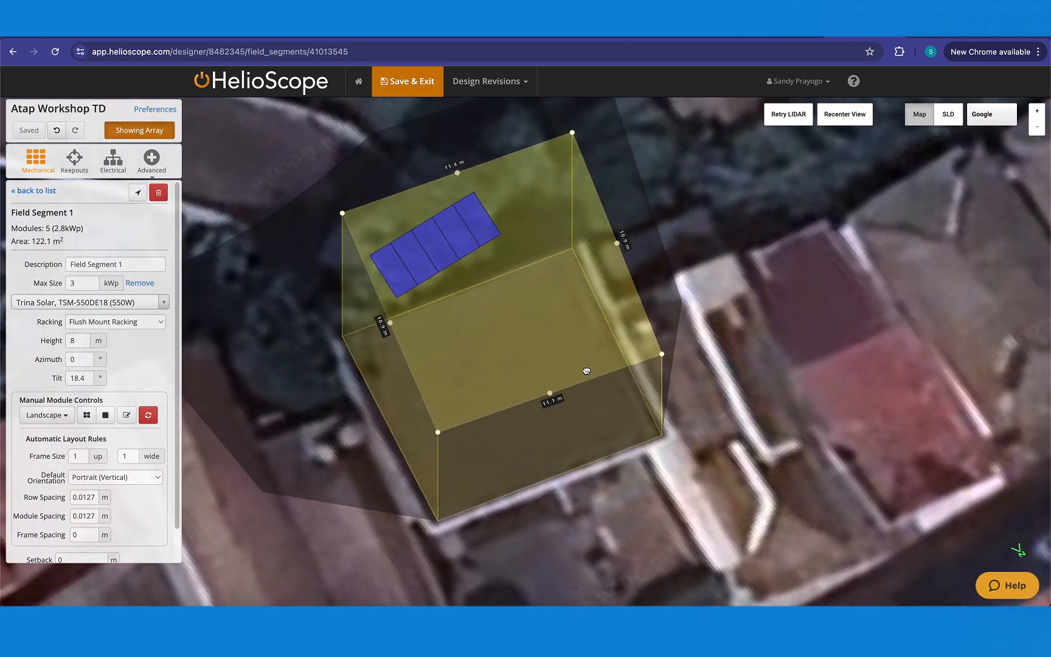
left_click(82, 359)
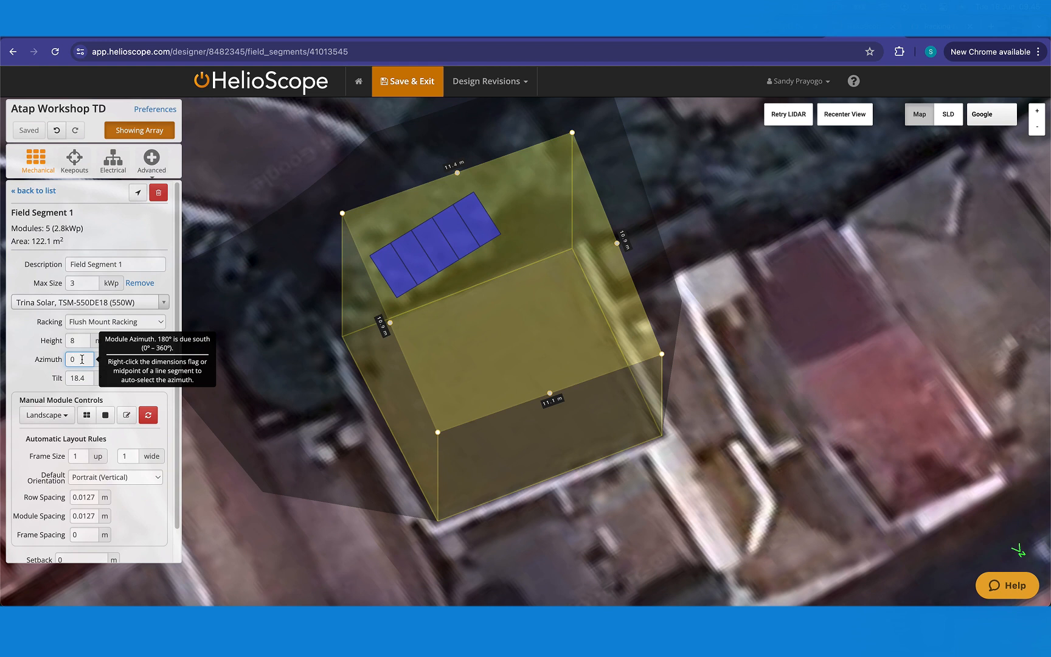
type("1")
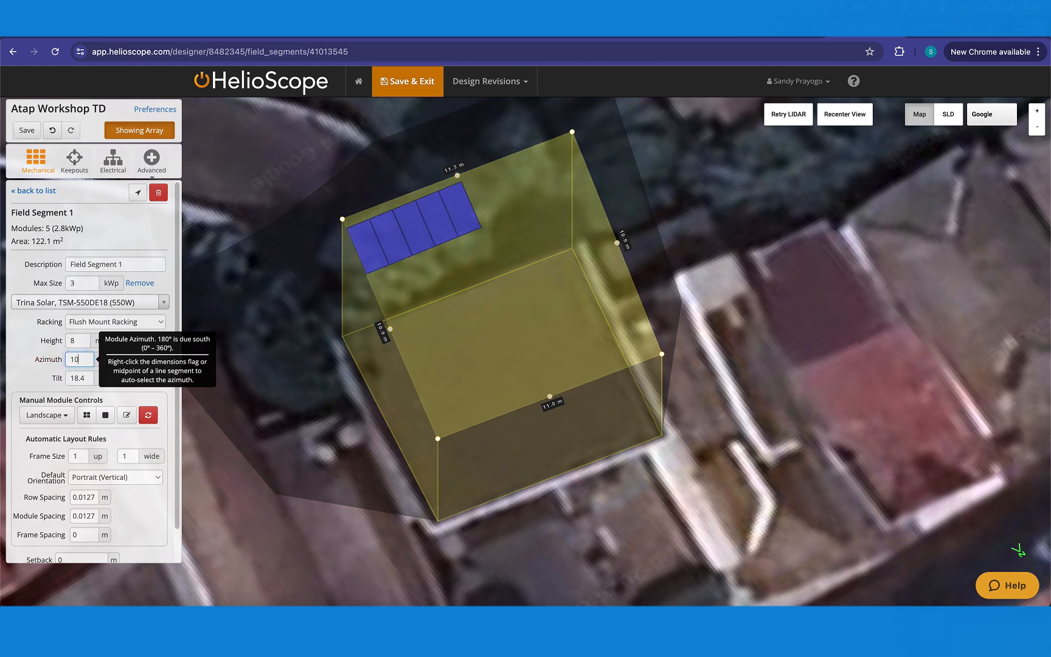
type("1")
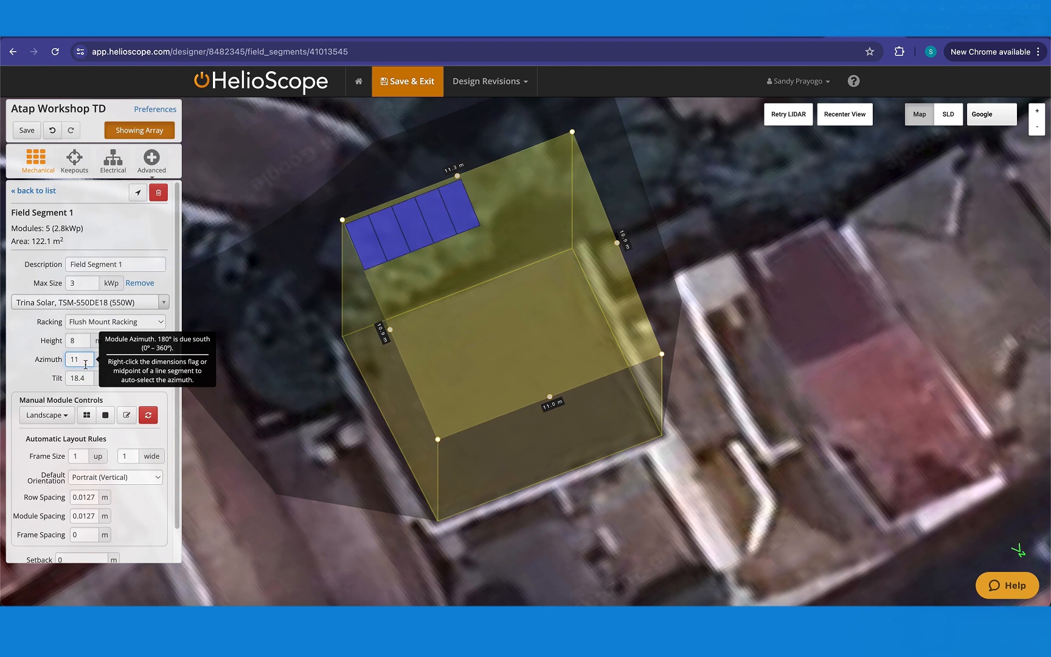
Step: Set the tilt of the flush-mounted modules to 15°
left_click_drag(328, 222, 516, 204)
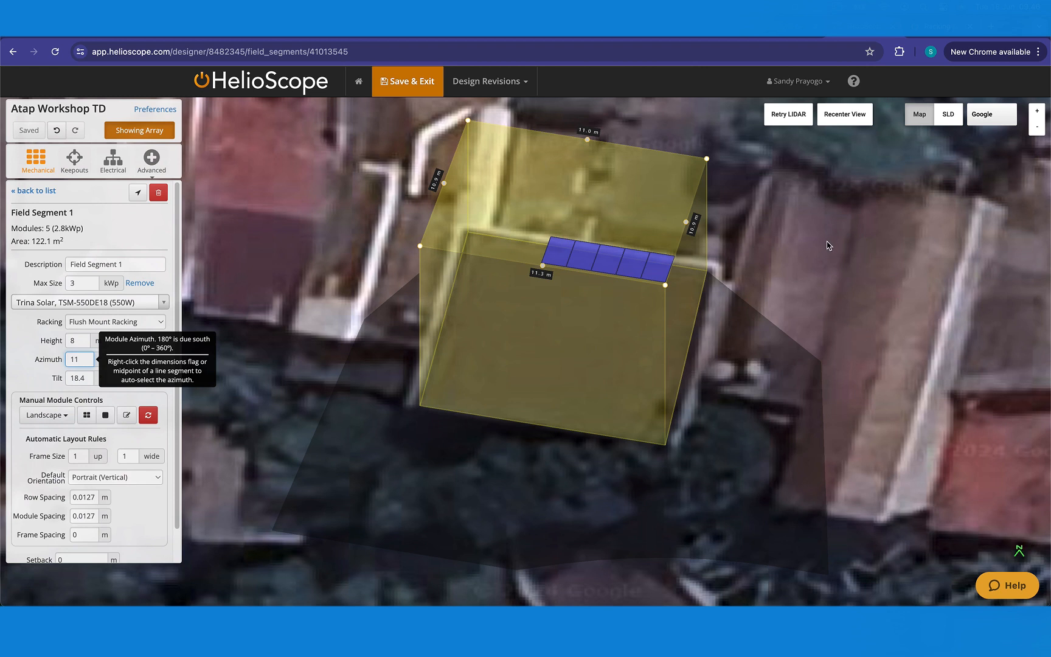
left_click_drag(827, 246, 813, 358)
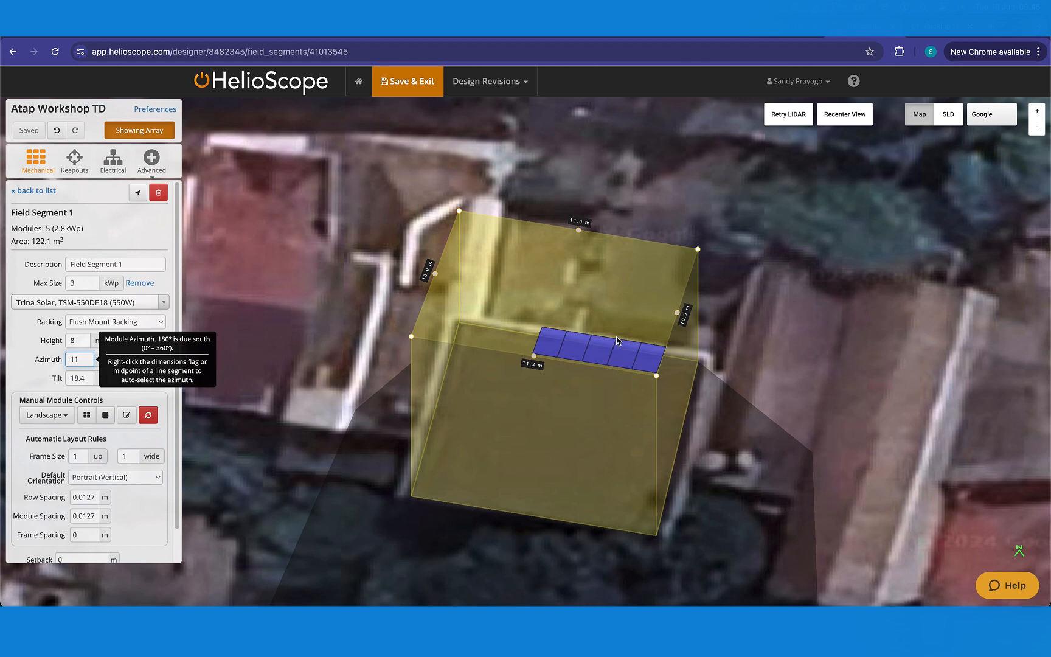
left_click(37, 383)
double_click(68, 378)
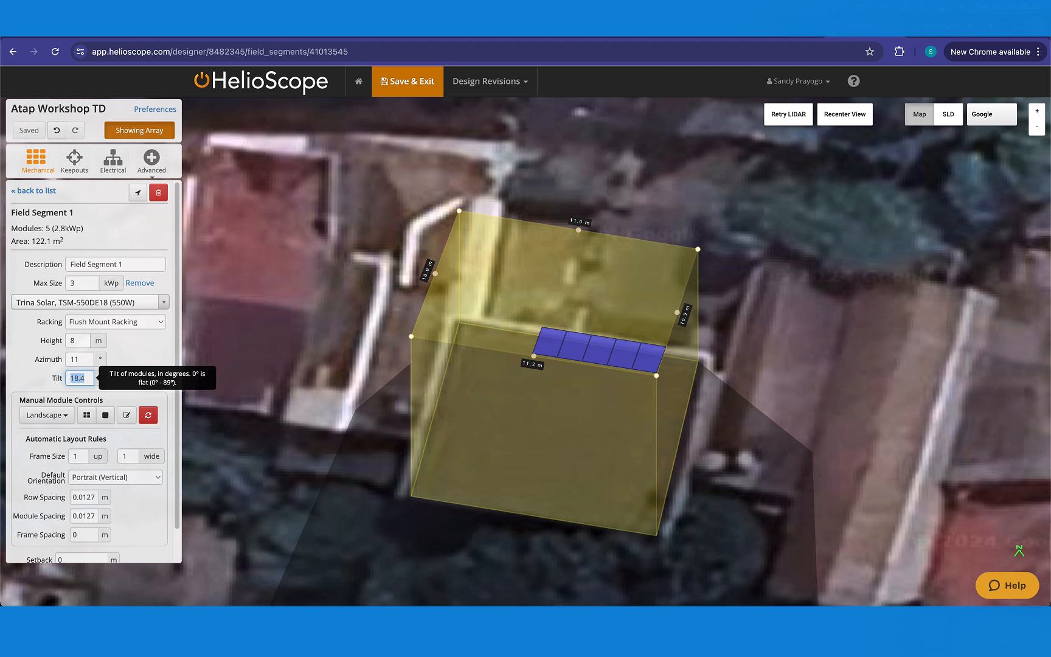
type("15")
left_click(124, 353)
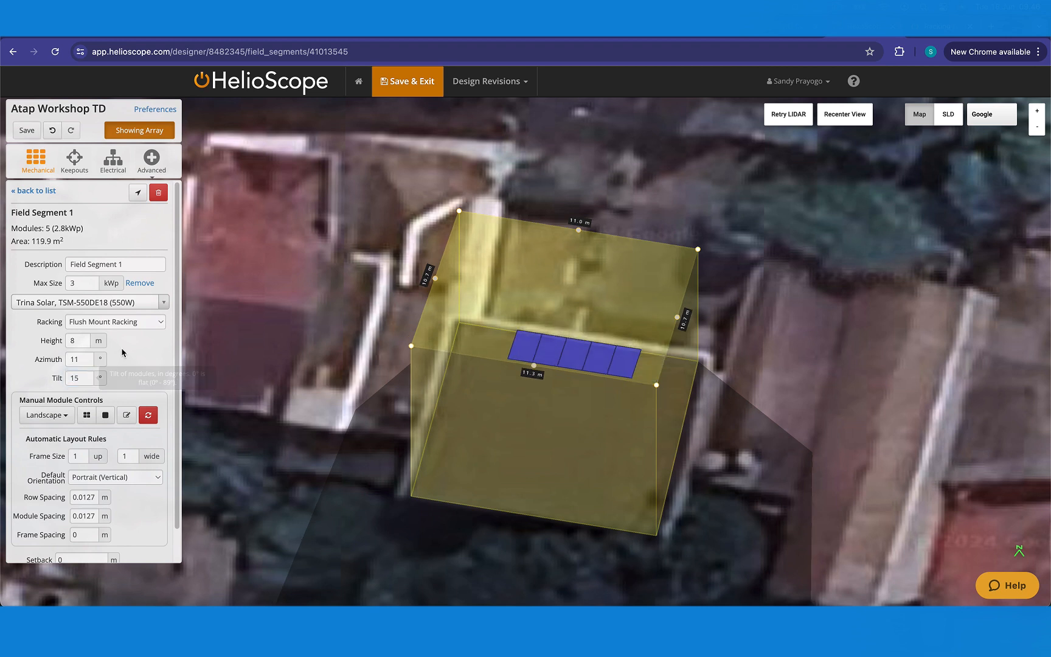
Step: Set the frame size in the automatic layout rules to 5 modules wide
left_click_drag(737, 315, 688, 298)
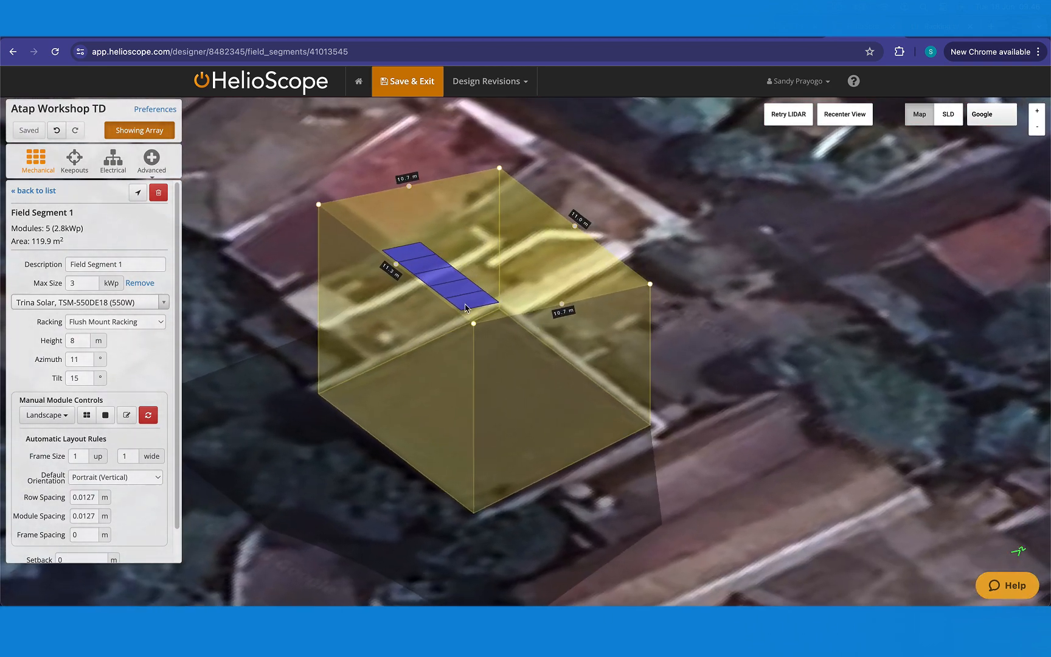
scroll(161, 387, "down", 1)
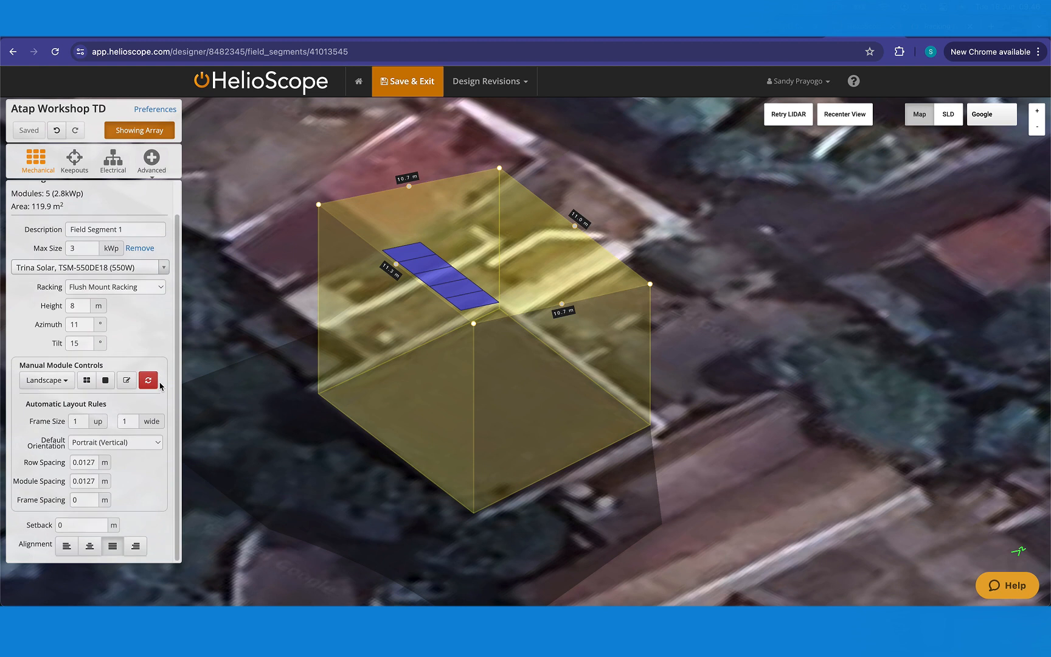
left_click(80, 421)
left_click_drag(603, 210, 447, 269)
left_click_drag(503, 200, 499, 223)
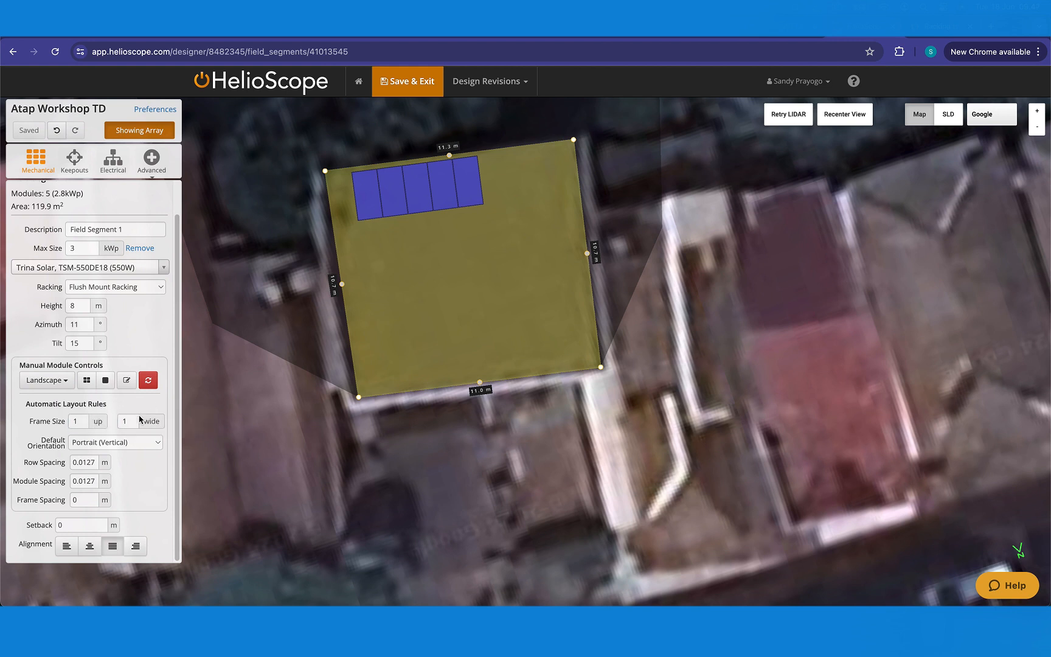
left_click(132, 421)
key("BackSpace")
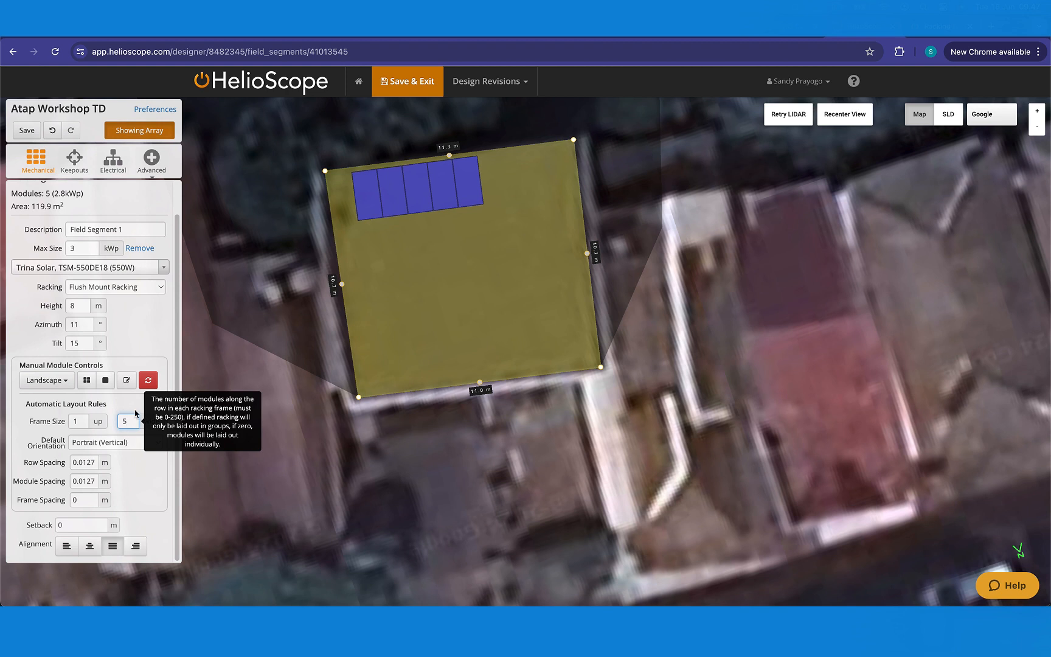
type("5")
key("Return")
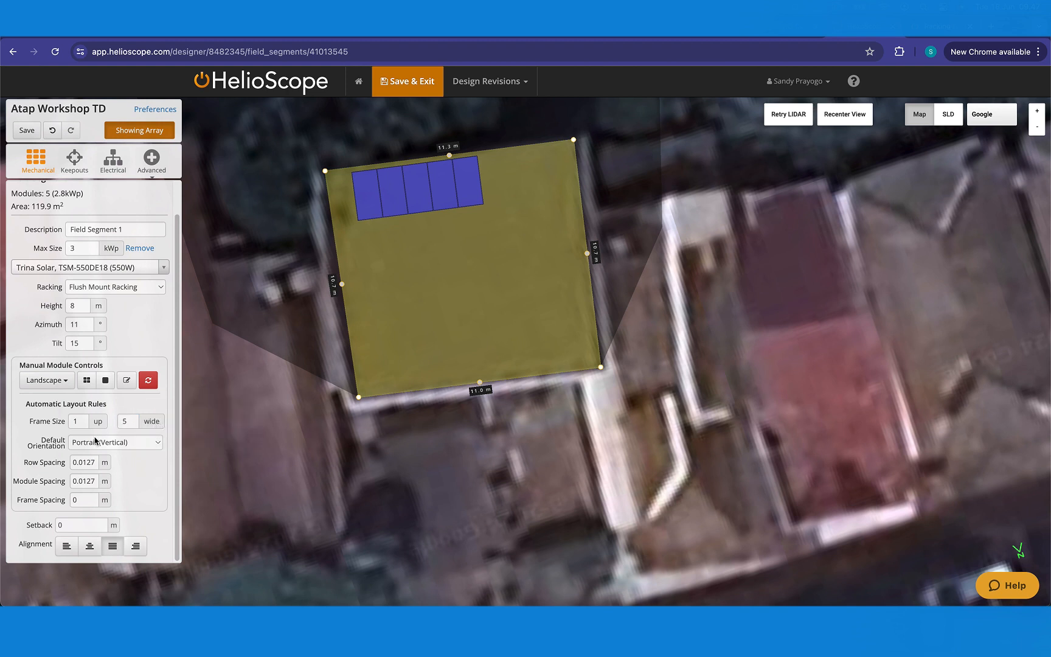
double_click(126, 421)
type("6")
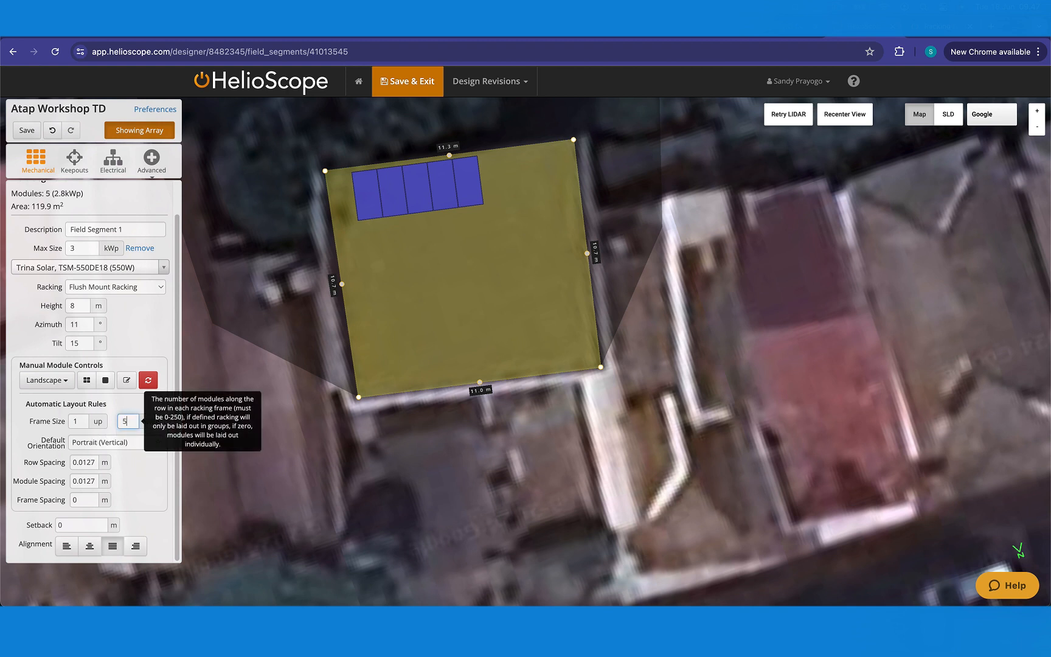
Step: Keep the default orientation at Portrait (Vertical) and center-align the modules within the field segment
left_click(126, 443)
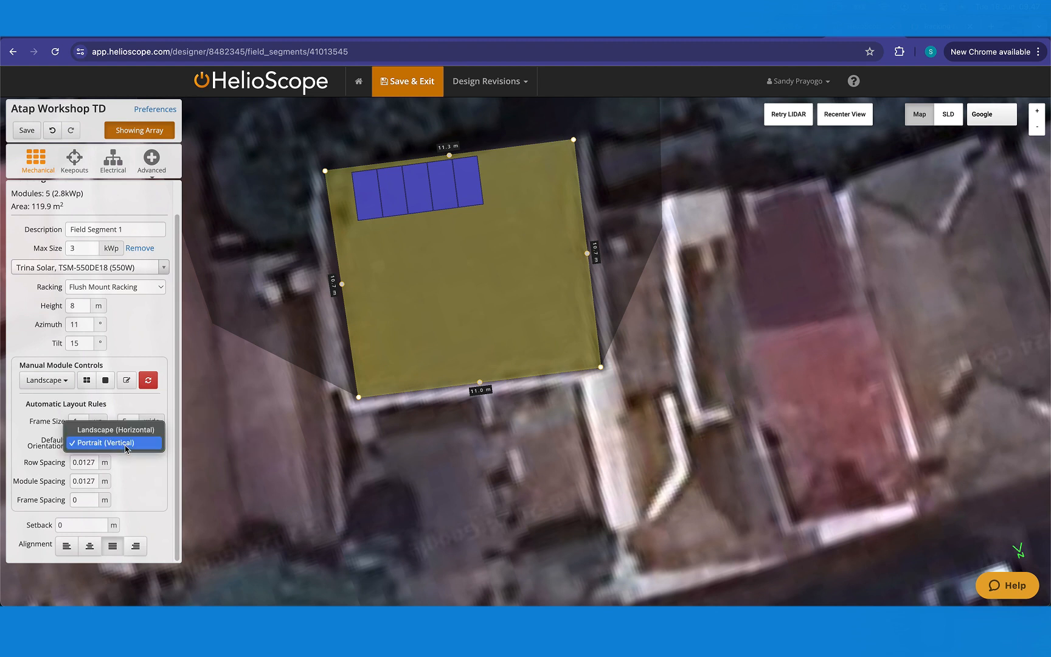
left_click(127, 447)
left_click(90, 546)
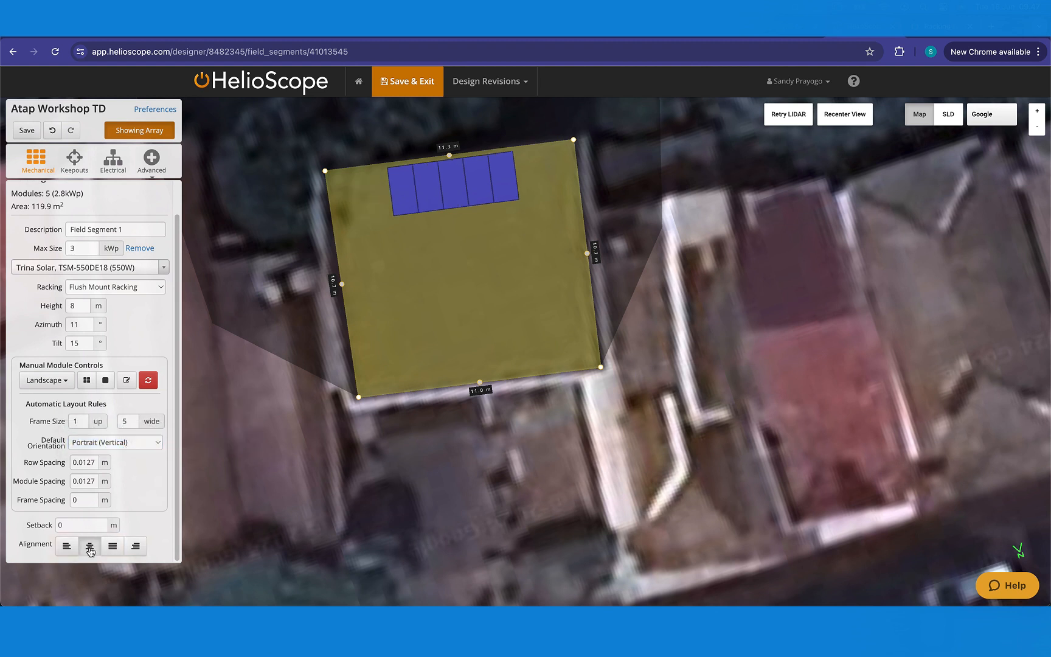
Step: Try frame widths of 7 and 8 modules in the automatic layout rules
double_click(126, 421)
type("6")
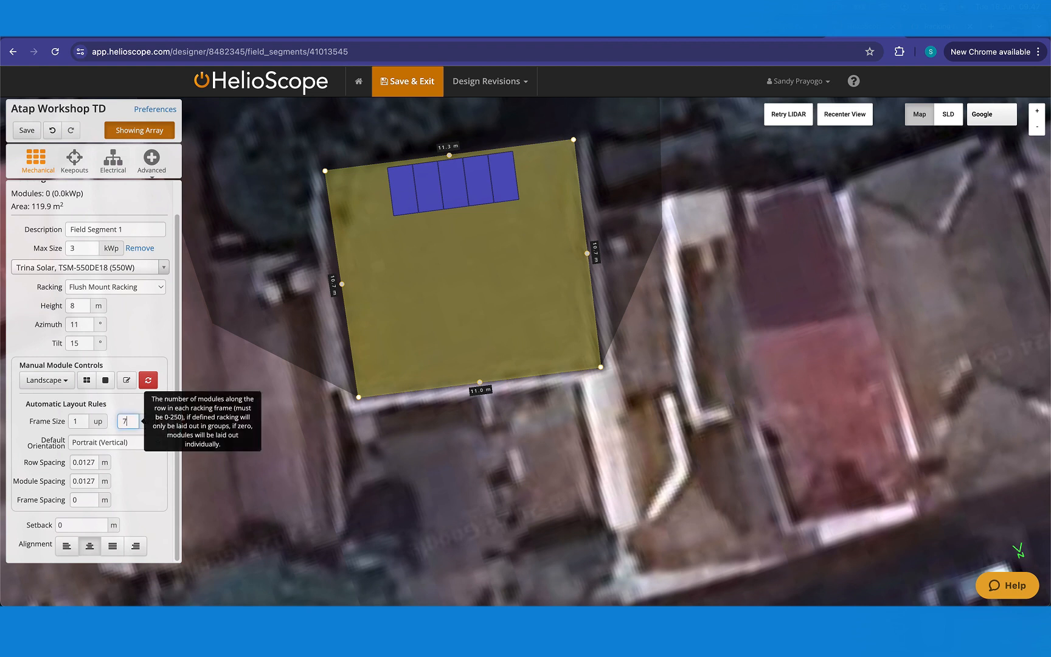
key("BackSpace")
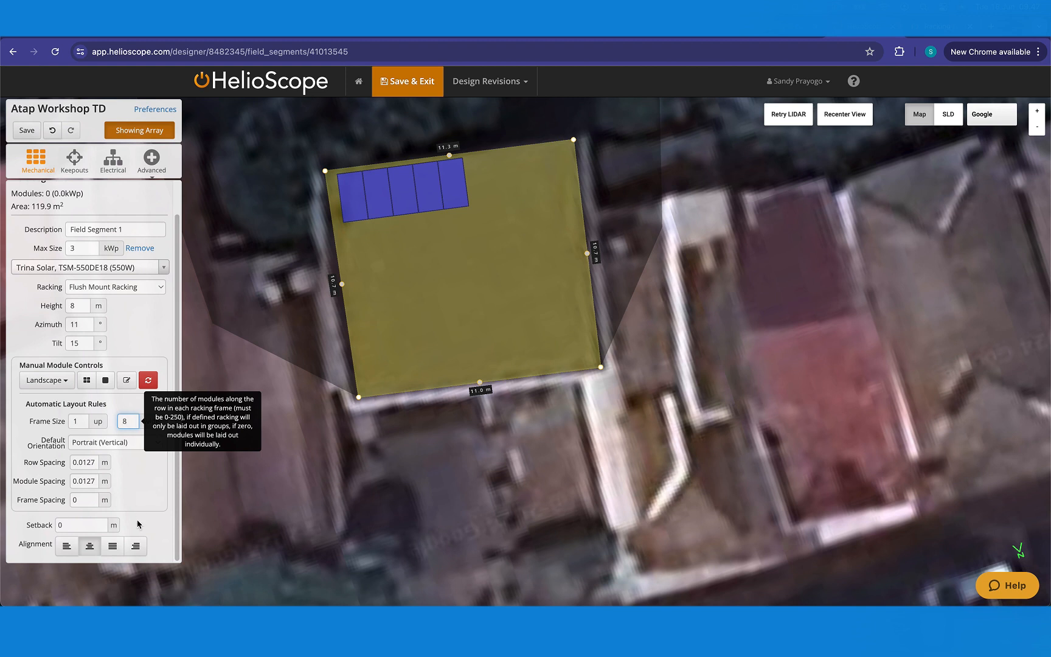
left_click(151, 514)
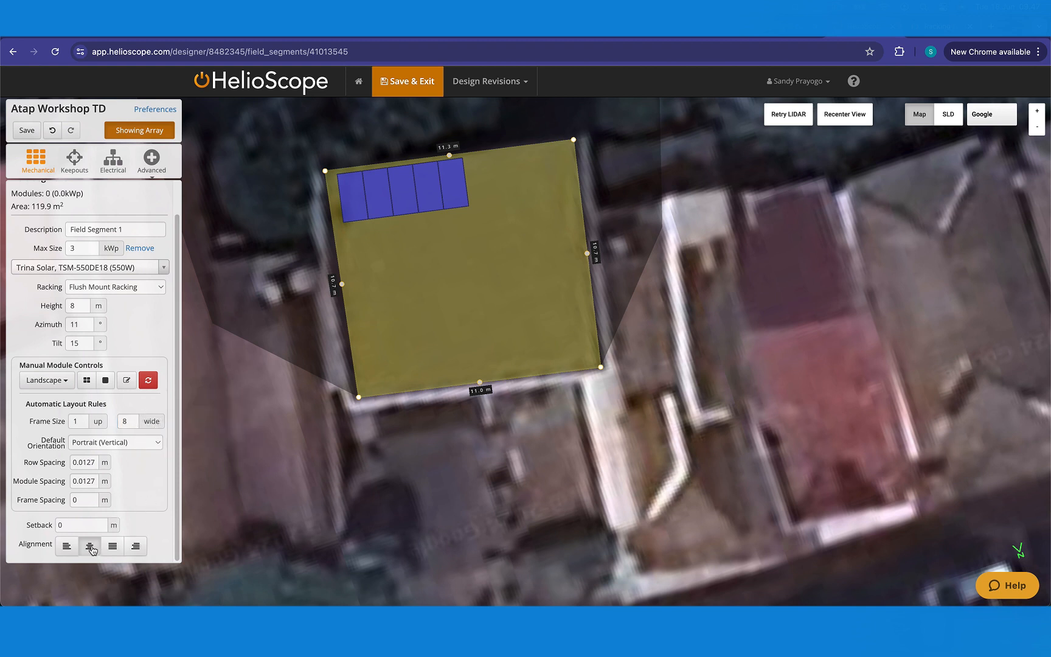
Step: Set the frame width to 5 modules and the row spacing to 0.1 m
double_click(127, 421)
type("5")
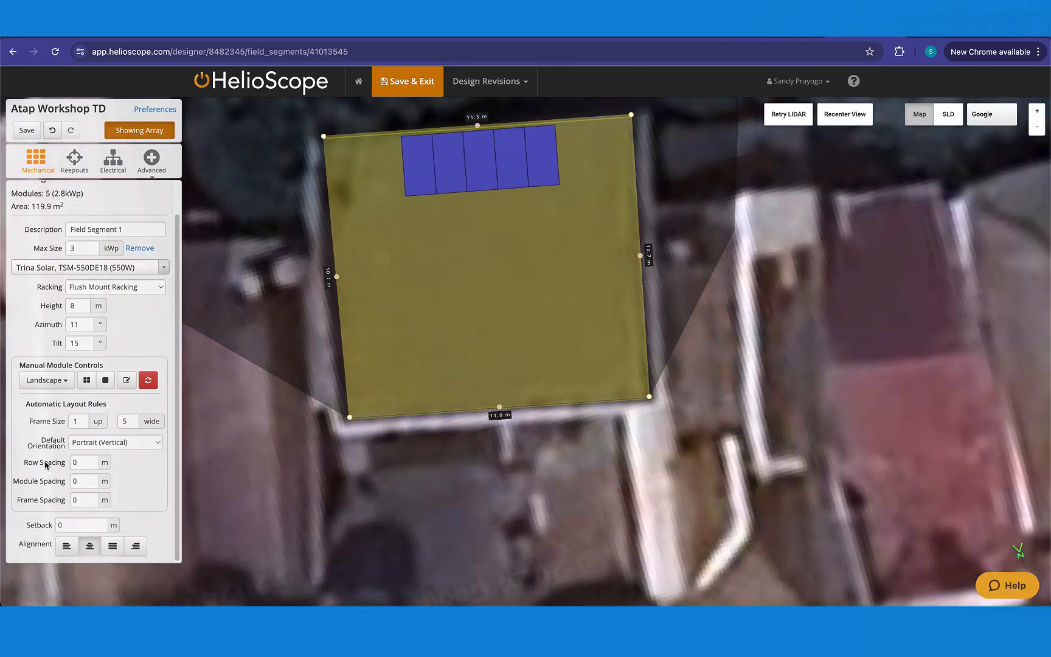
left_click(74, 462)
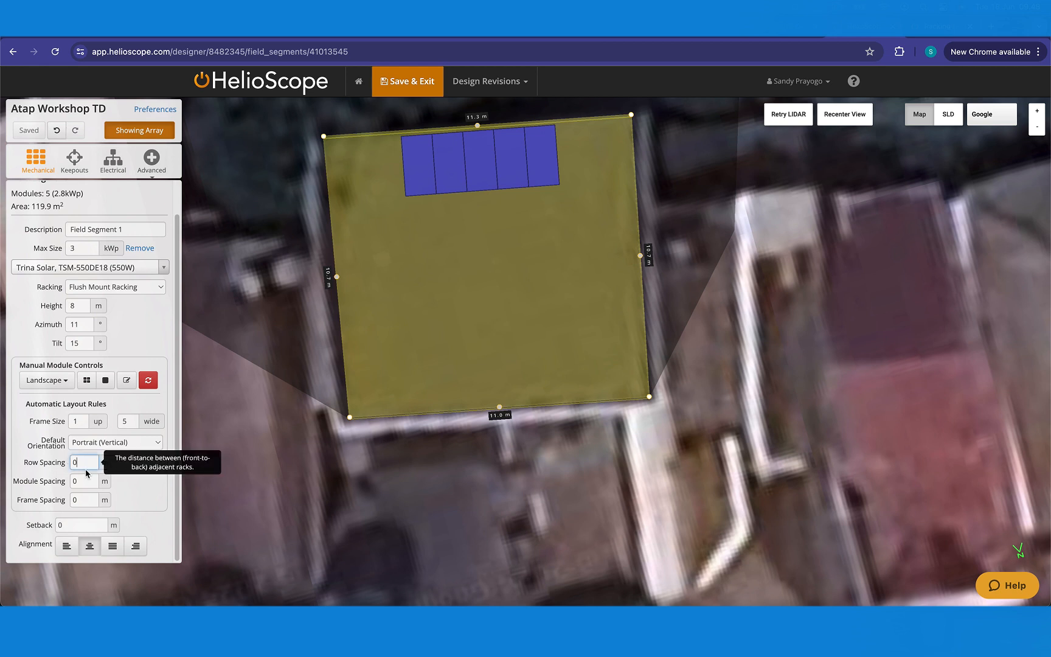
type(".1")
Step: Compare module spacings of 0.2 m and 0.3 m and set the module spacing to 0.1 m
left_click(92, 484)
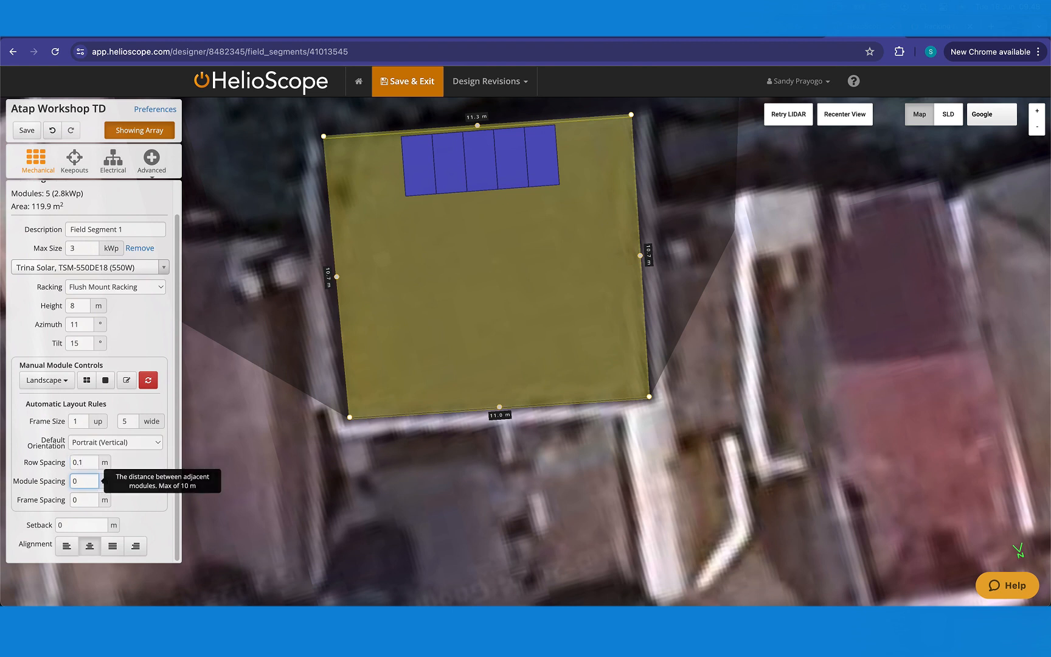
type(".1")
key("BackSpace")
type("2")
key("BackSpace")
type("3")
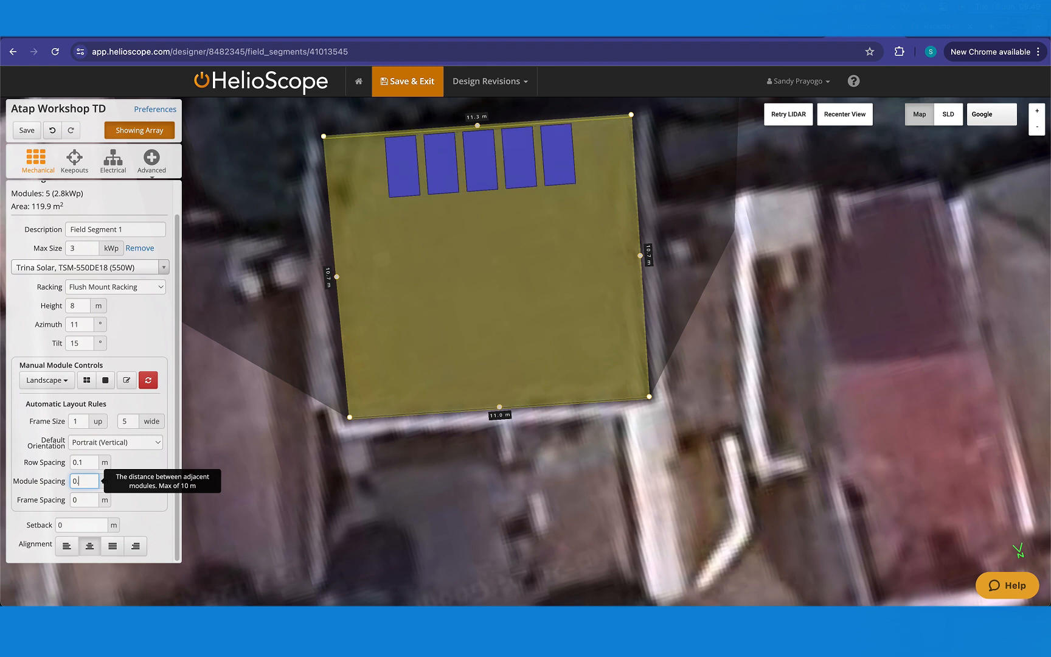
type("1")
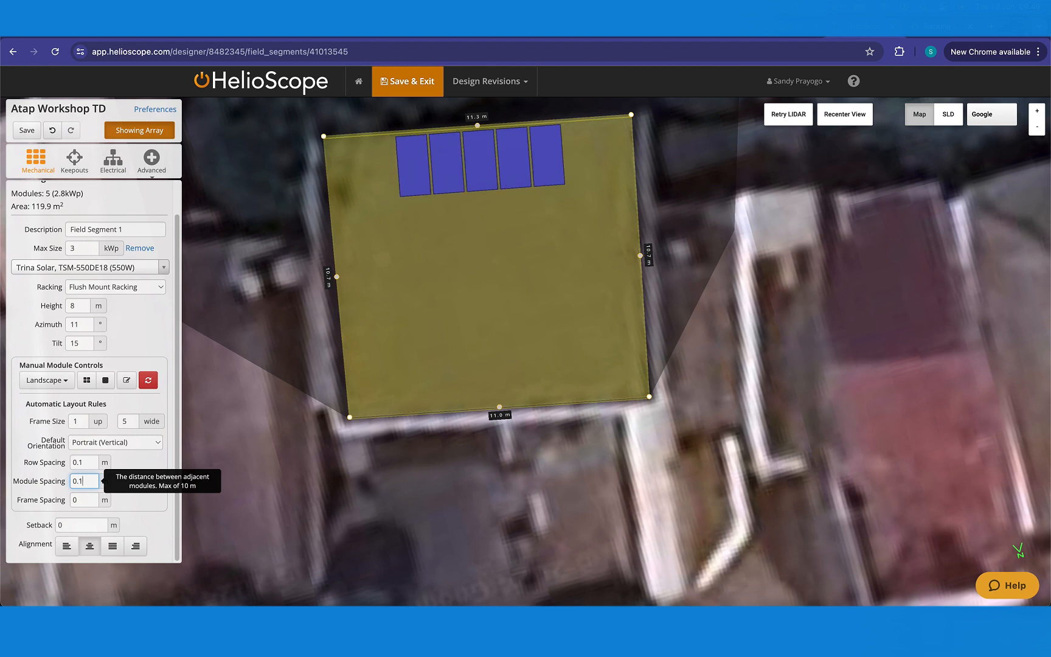
Step: Try a frame spacing of 1 m in the automatic layout rules and check its effect on the array
left_click(86, 500)
key("BackSpace")
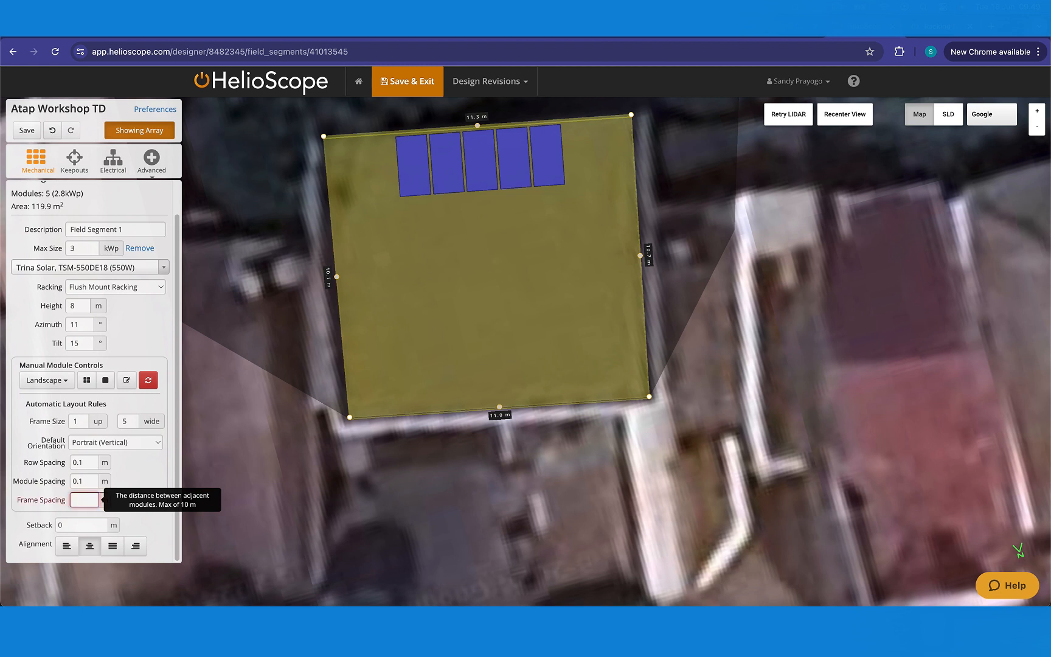
type("0")
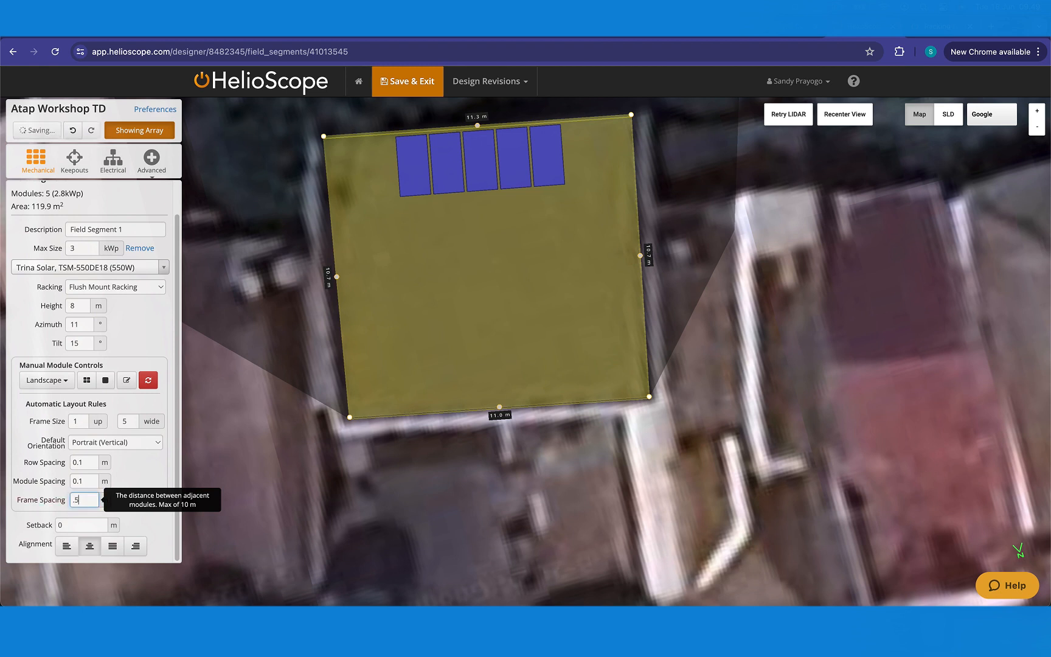
type(".3")
left_click_drag(536, 249, 546, 321)
scroll(547, 321, "up", 2)
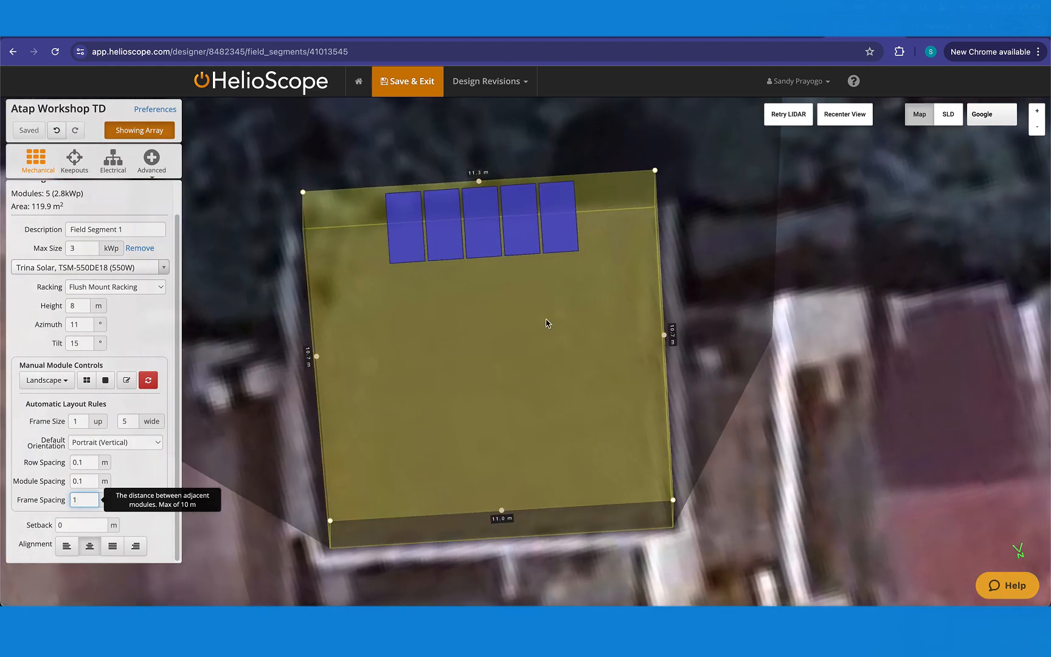
Step: Compare setbacks of 1 m and 2 m and set the field segment's setback to 0.5 m
left_click(65, 527)
key("BackSpace")
type("1")
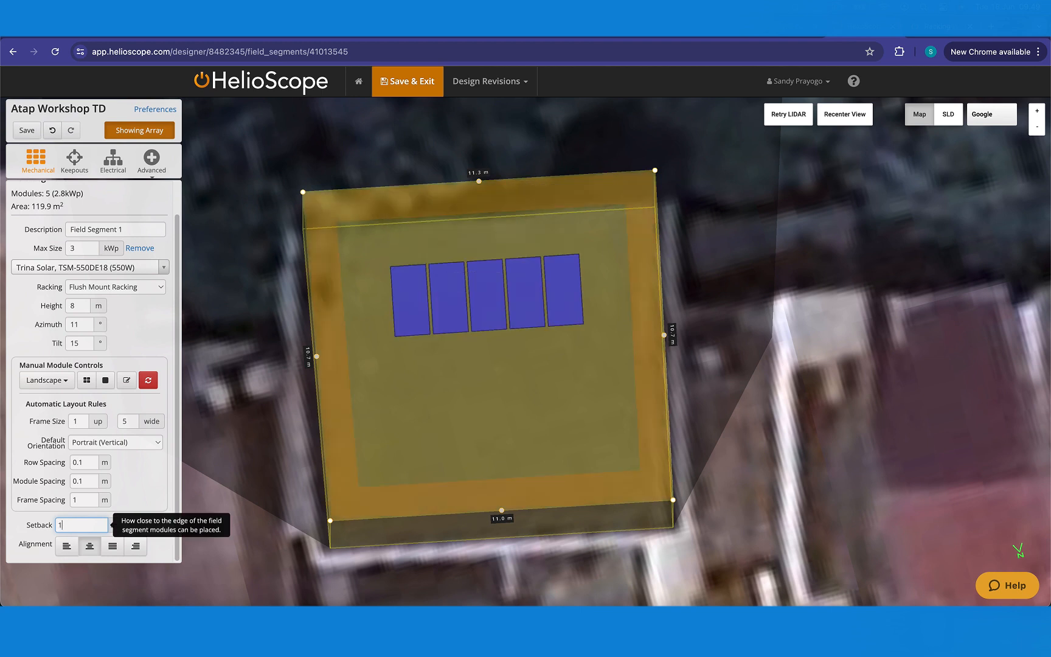
key("BackSpace")
type("2")
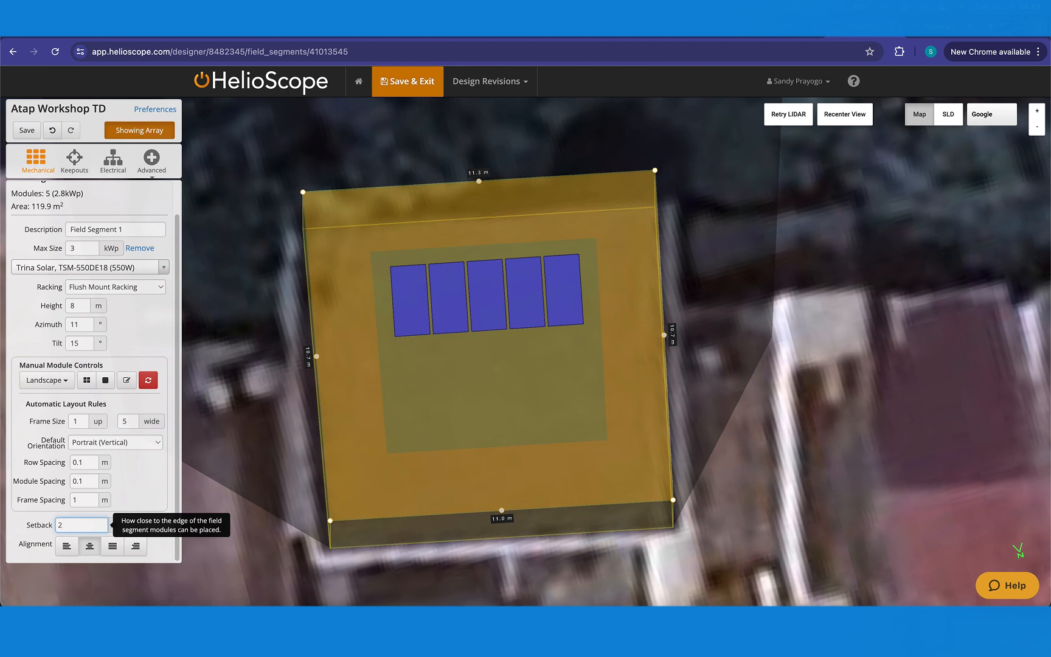
key("BackSpace")
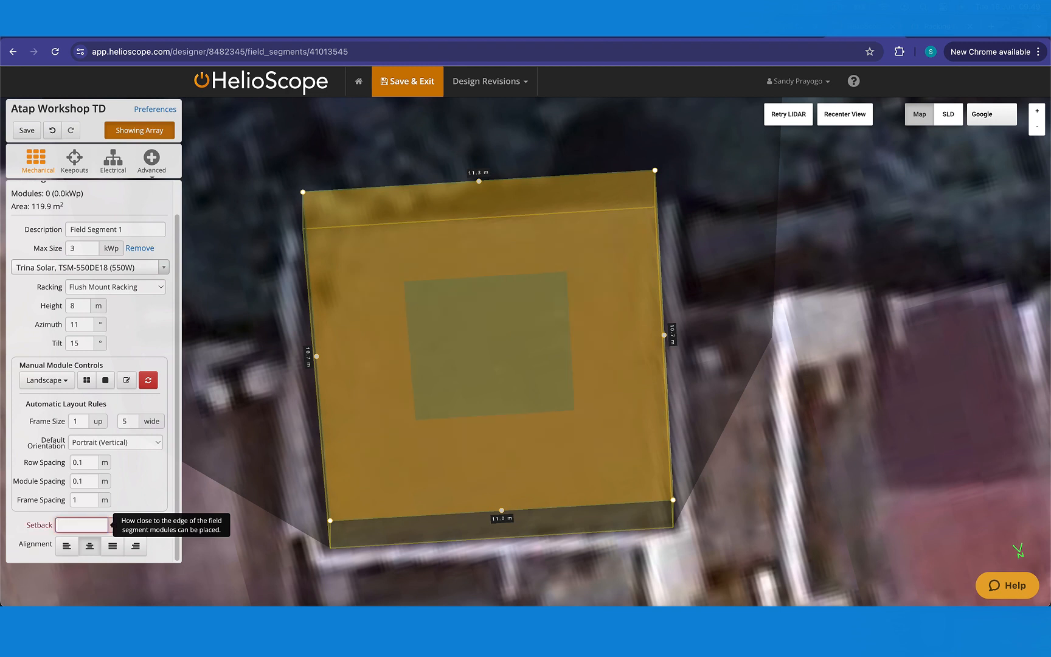
type("1")
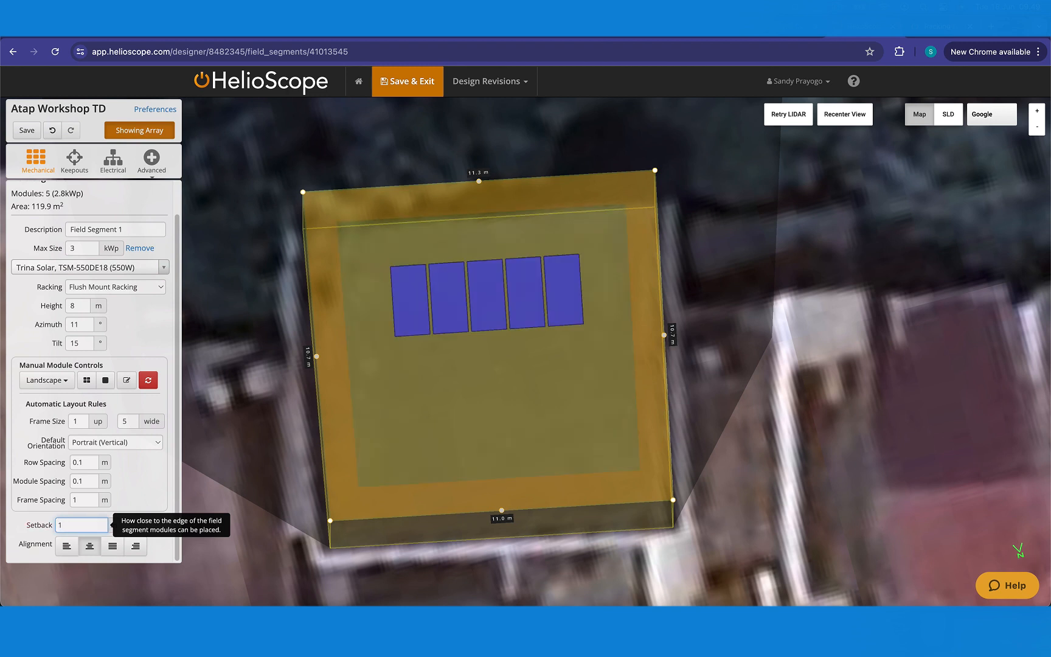
key("BackSpace")
type("0.5")
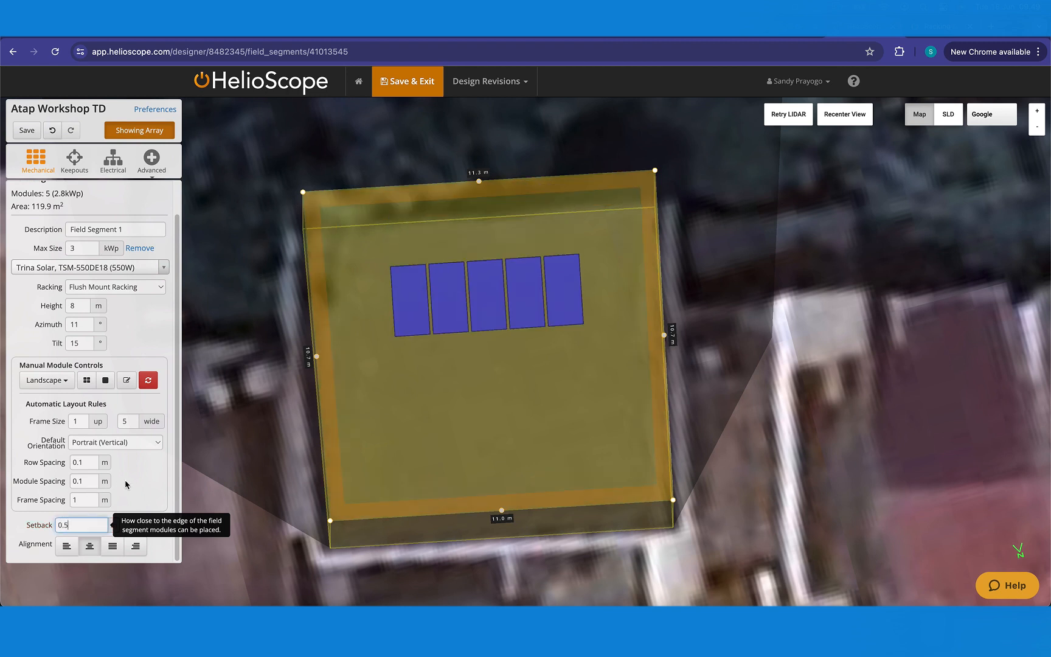
Step: Set both the frame spacing and the row spacing to 0 m in the automatic layout rules
left_click(84, 500)
key("BackSpace")
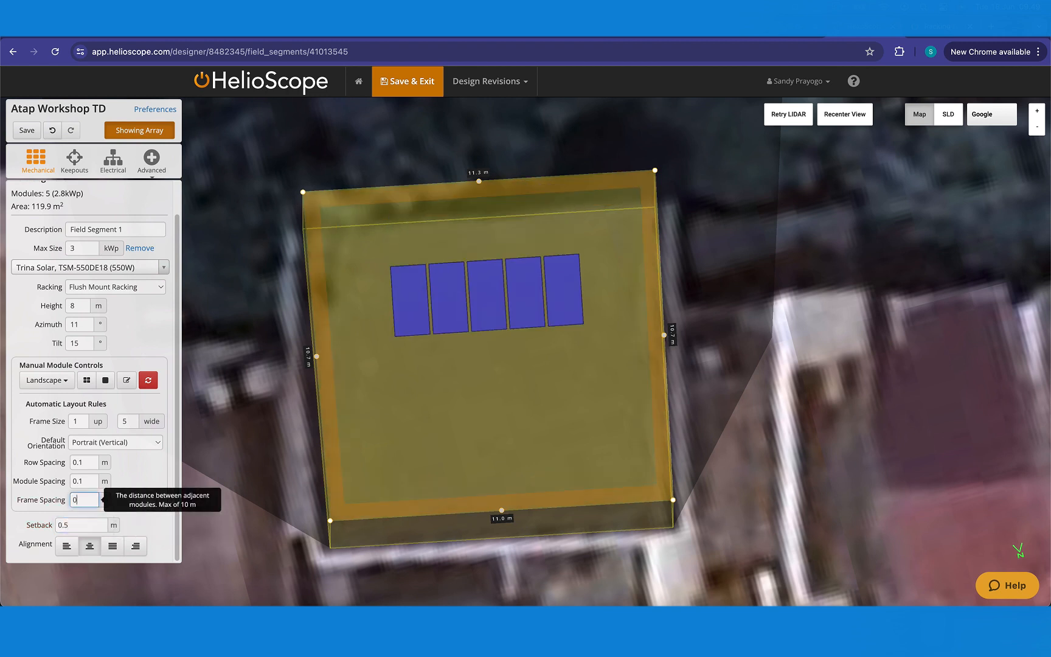
type("0")
left_click(90, 459)
key("BackSpace")
key("BackSpace")
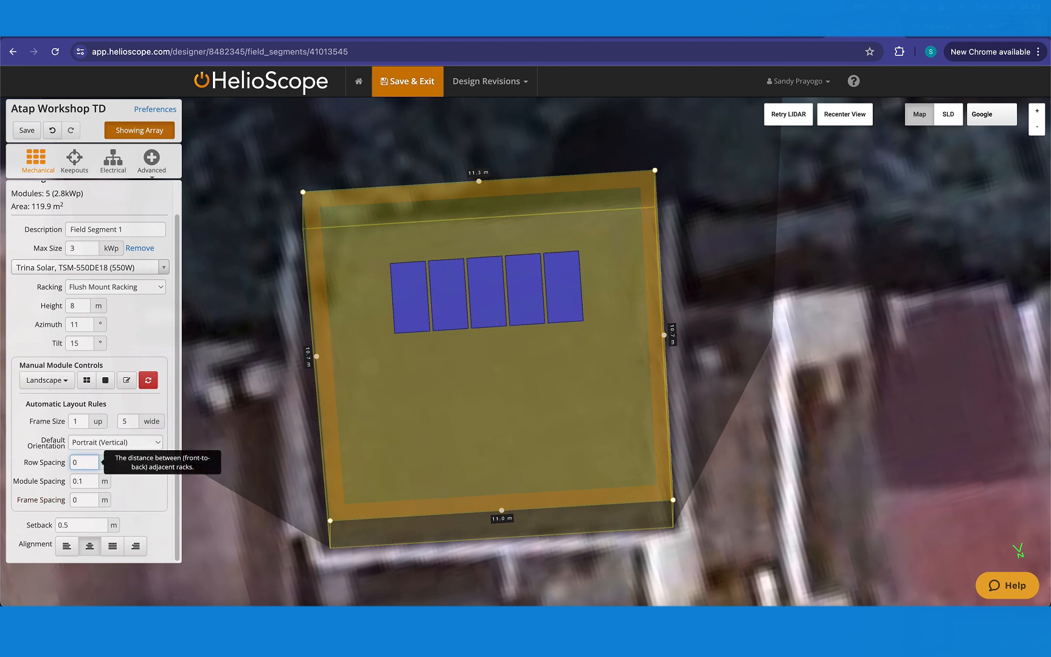
left_click(150, 500)
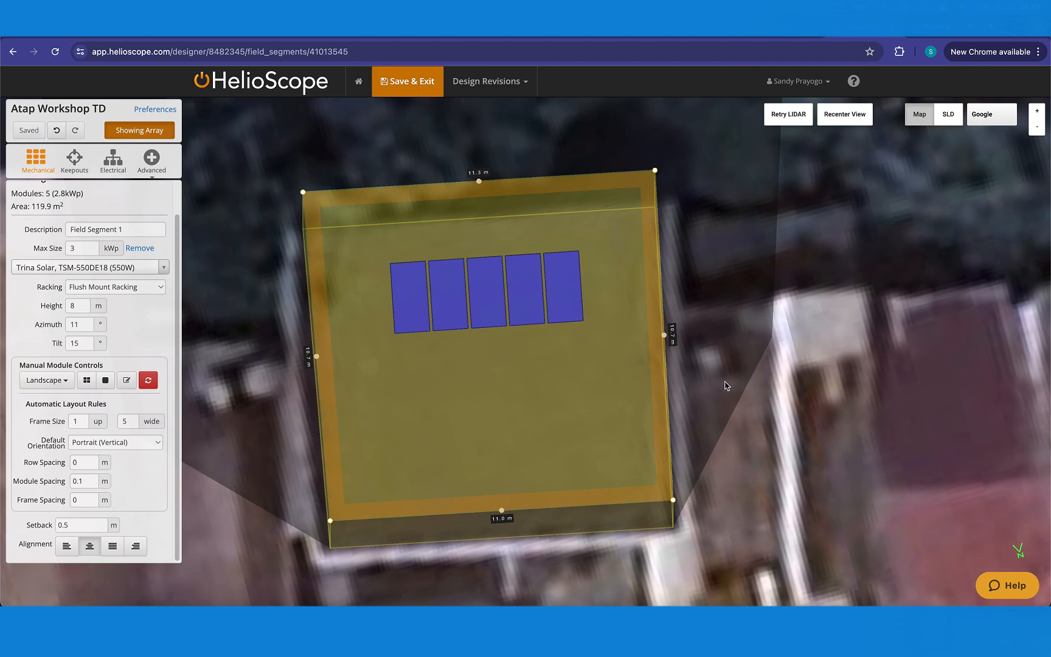
Step: Examine the module layout and the raised roof segment in 3D from different angles and distances
left_click_drag(728, 383, 867, 430)
scroll(654, 395, "up", 1)
scroll(654, 394, "down", 2)
left_click_drag(514, 401, 487, 291)
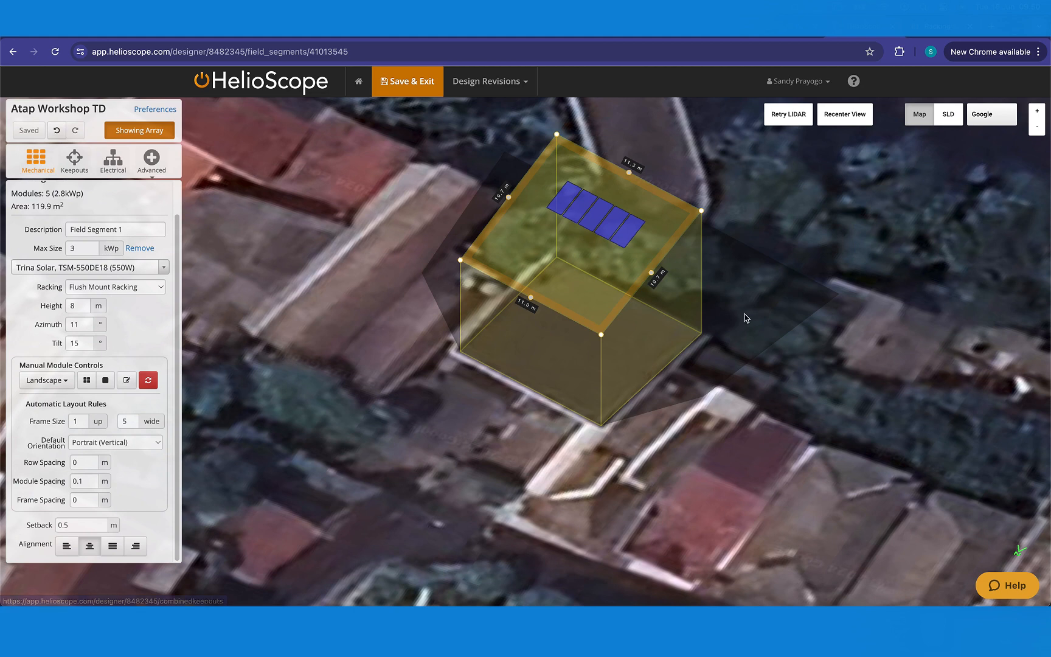
scroll(747, 318, "up", 1)
scroll(748, 319, "down", 2)
scroll(747, 318, "up", 1)
scroll(747, 318, "up", 1)
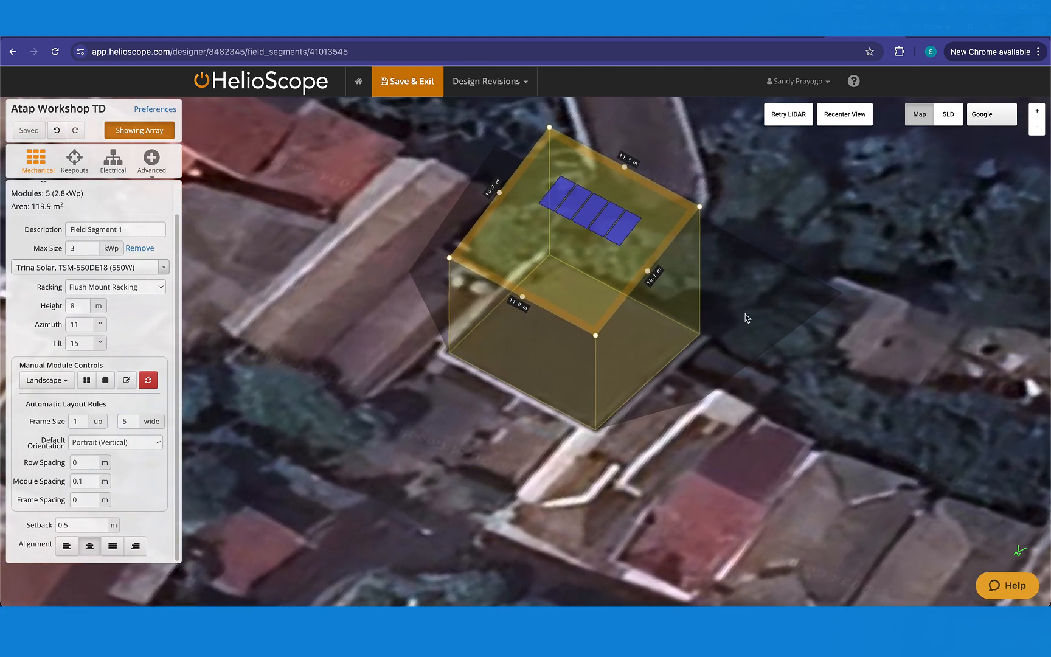